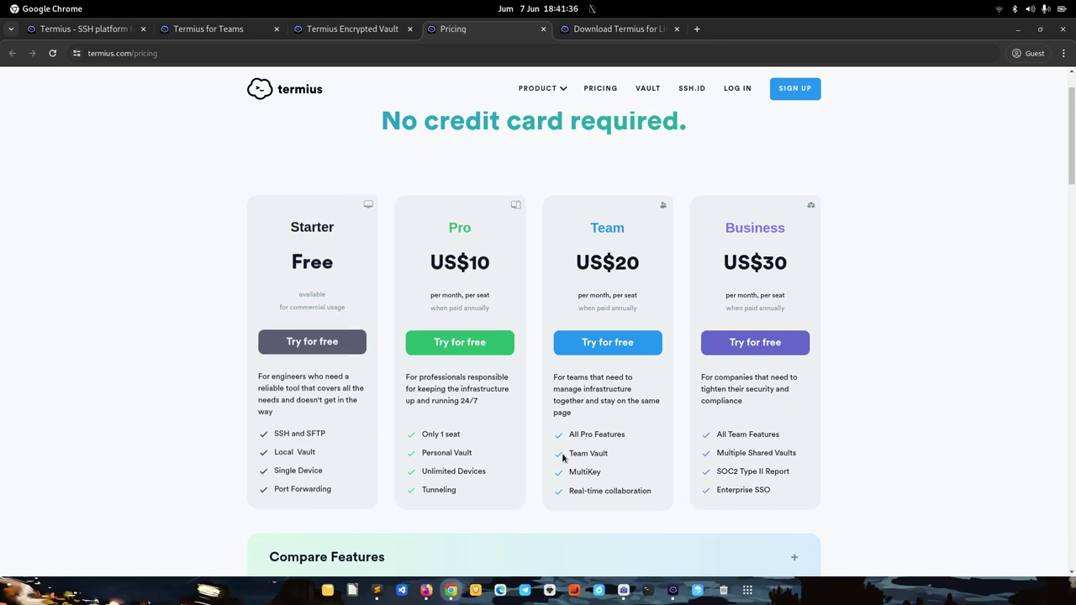
# Switch from Chrome to the Termius window
pyautogui.click(672, 590)
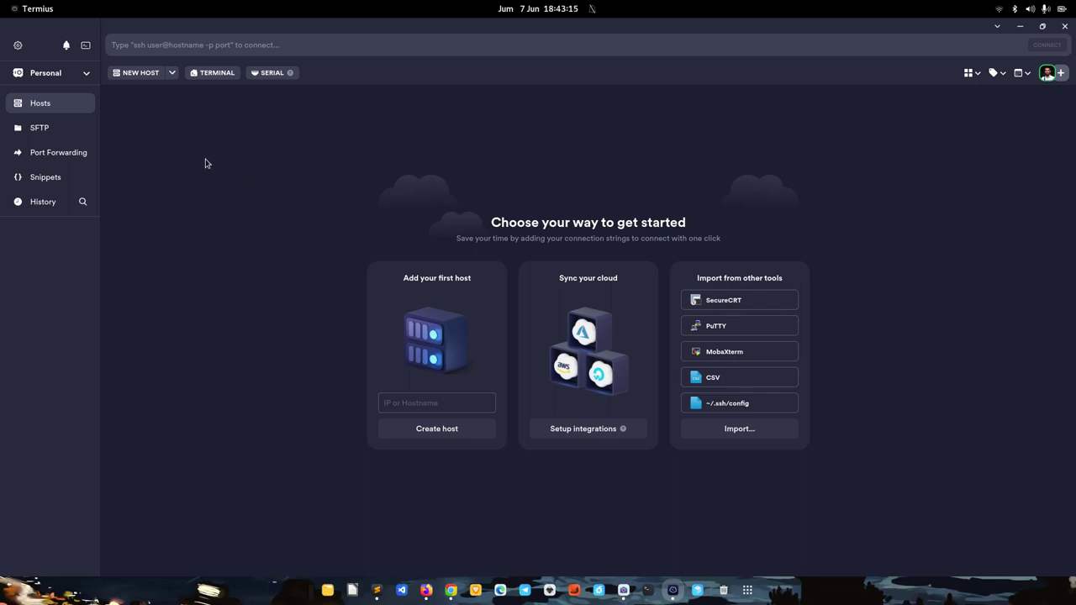
# Create a host with address 159.223.69.252 and label 'aminlabs', then close the form
pyautogui.click(132, 75)
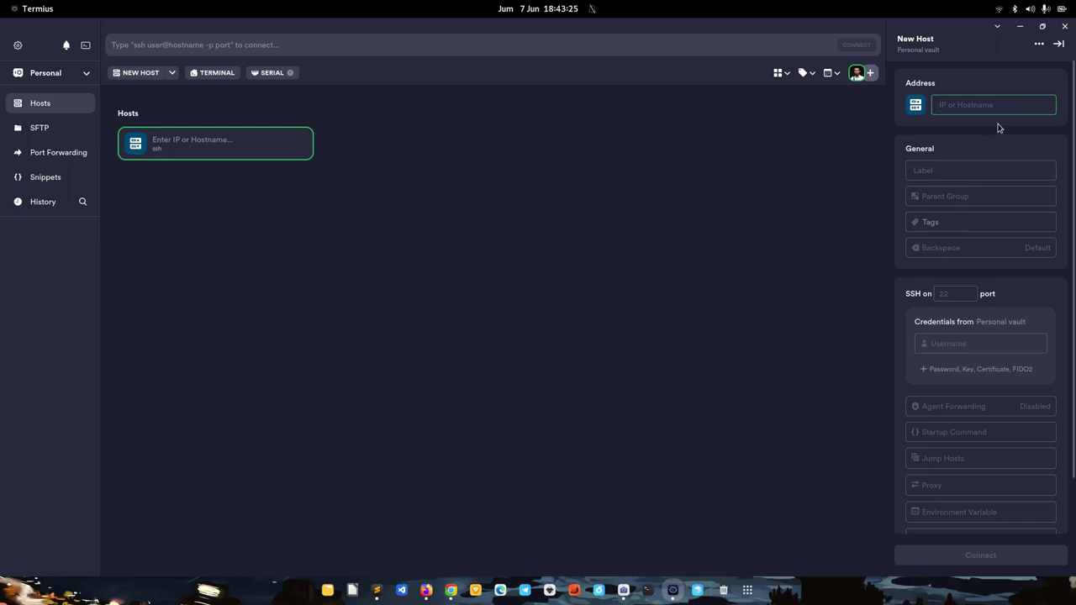
pyautogui.write('159.223.69.252')
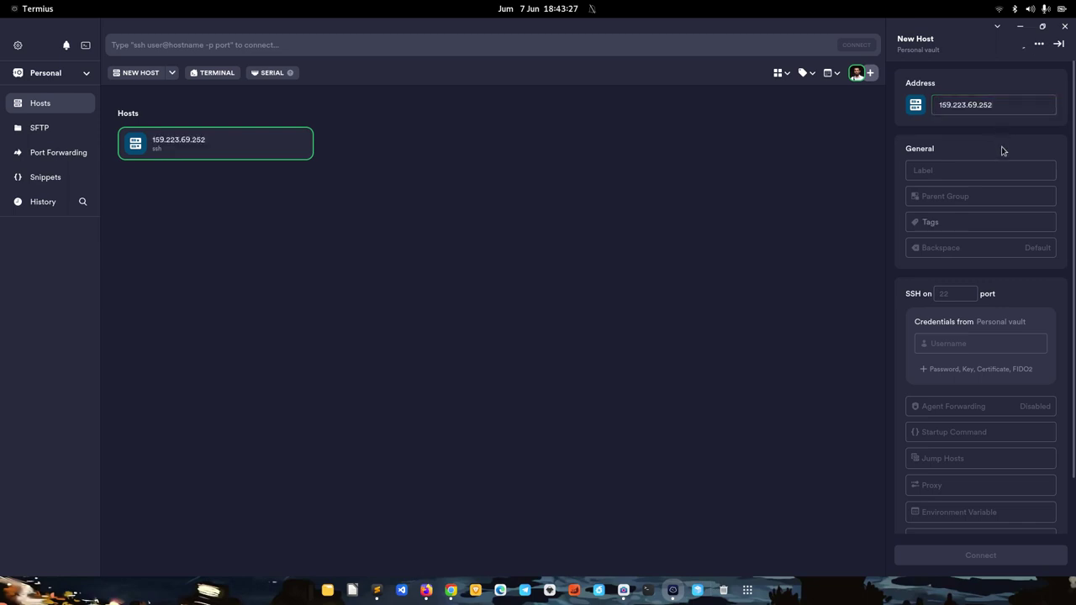
pyautogui.click(963, 169)
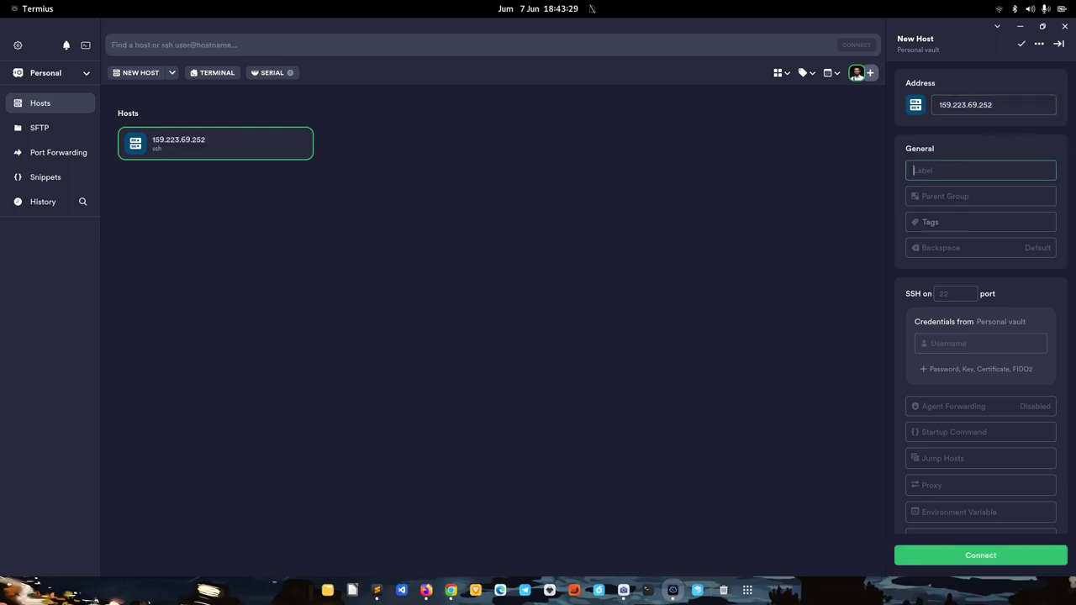
pyautogui.write('aminlabs')
pyautogui.click(811, 268)
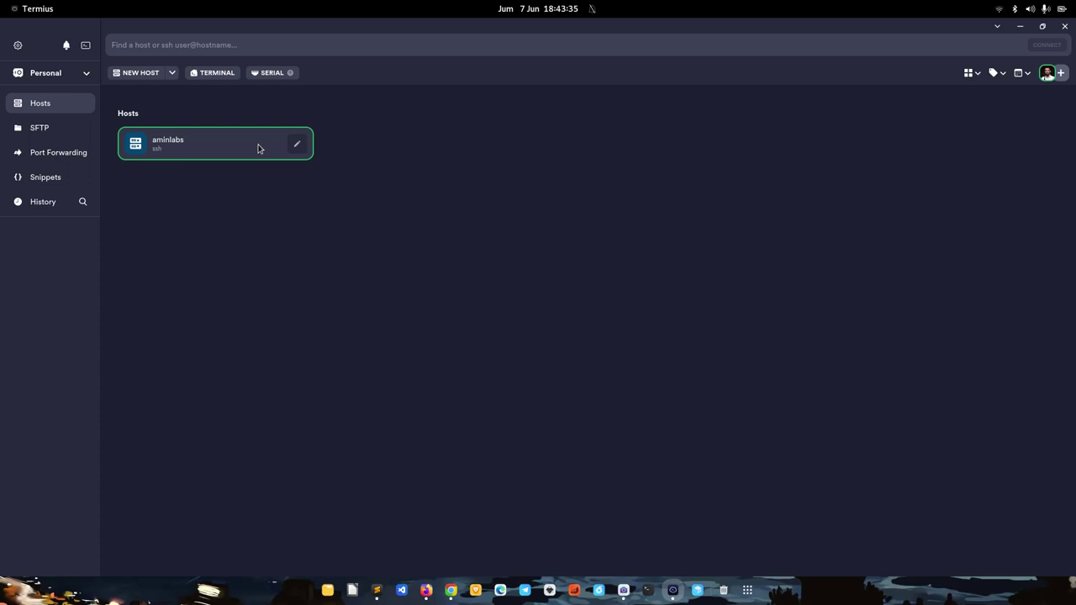
# Edit the aminlabs host and set its SSH username to root
pyautogui.click(294, 145)
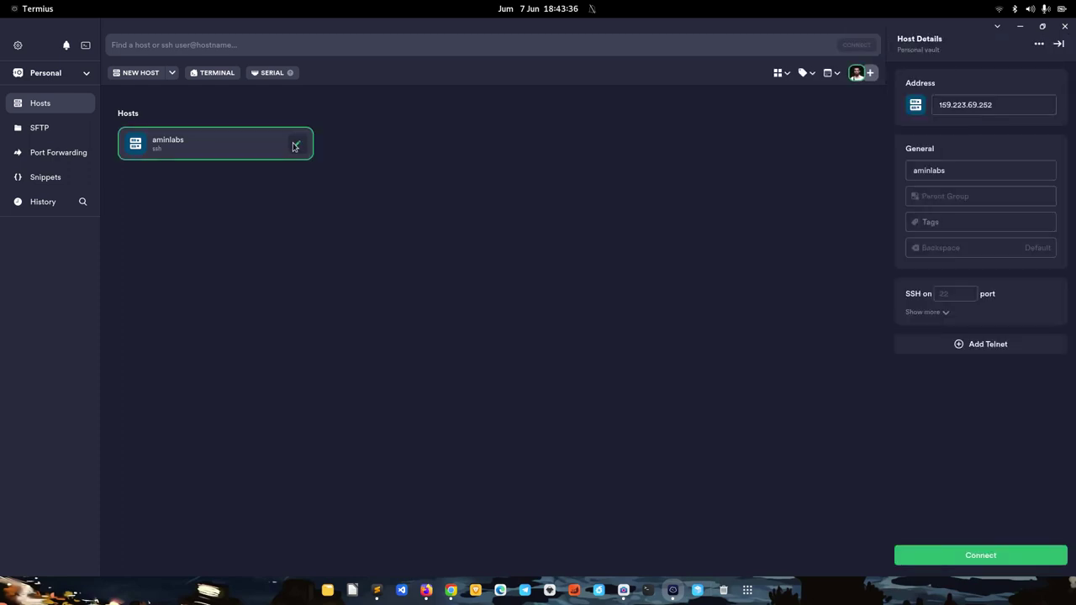
pyautogui.click(943, 314)
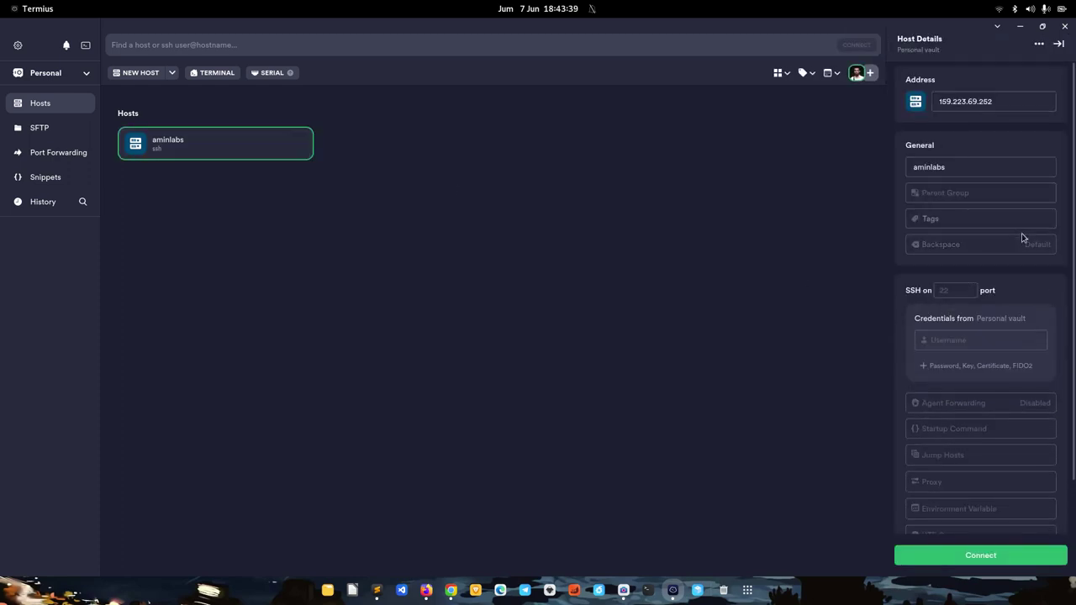
pyautogui.scroll(-1, 1020, 238)
pyautogui.click(958, 264)
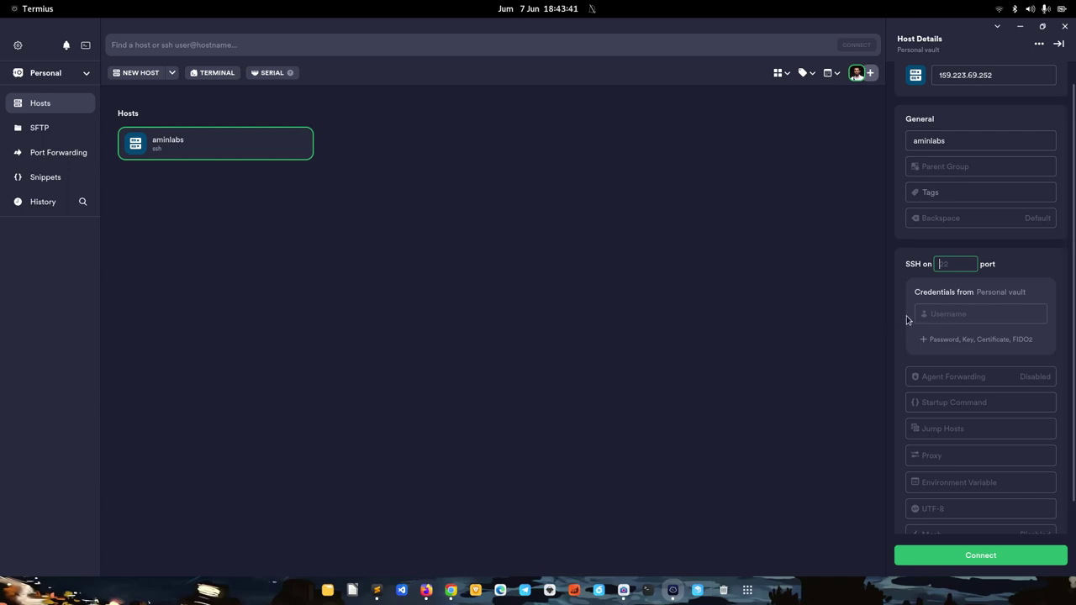
pyautogui.click(996, 311)
pyautogui.write('root')
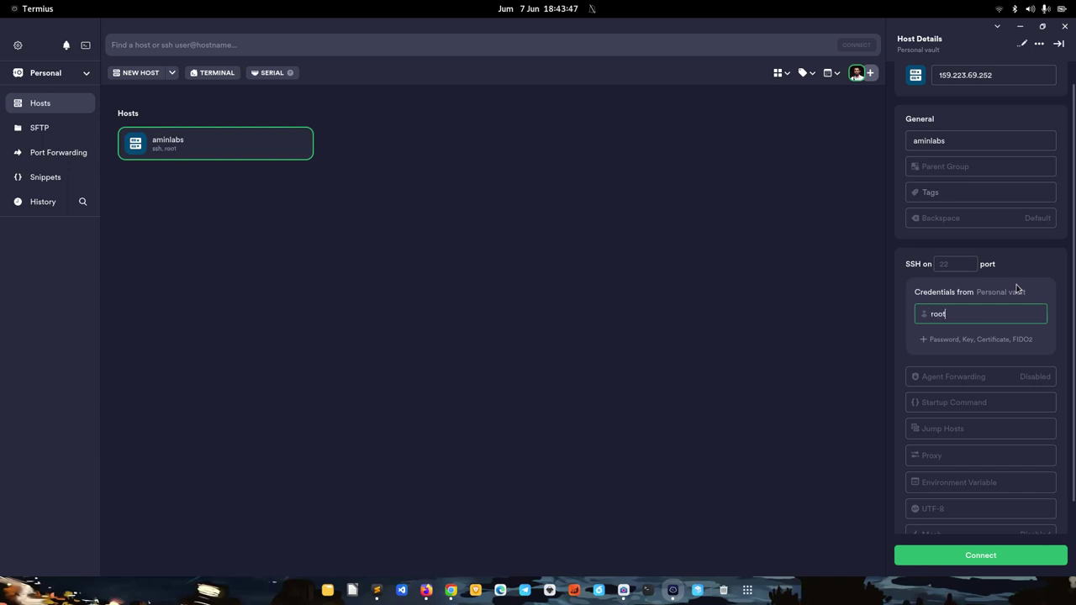
pyautogui.click(1054, 350)
# Add a Password credential to aminlabs holding the account password
pyautogui.scroll(-2, 1042, 252)
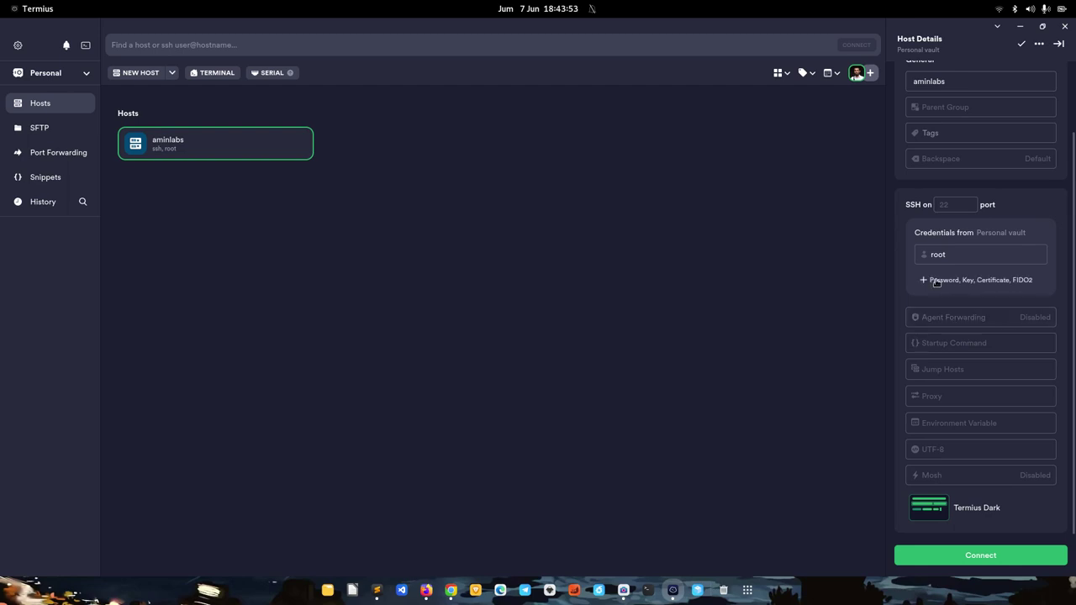
pyautogui.click(936, 283)
pyautogui.click(983, 286)
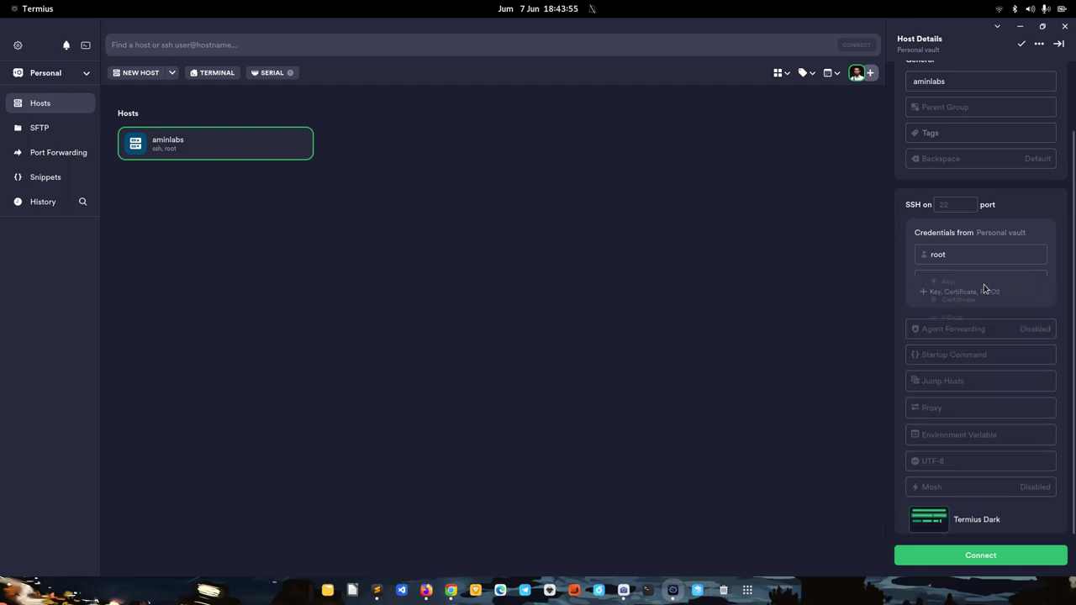
pyautogui.click(969, 280)
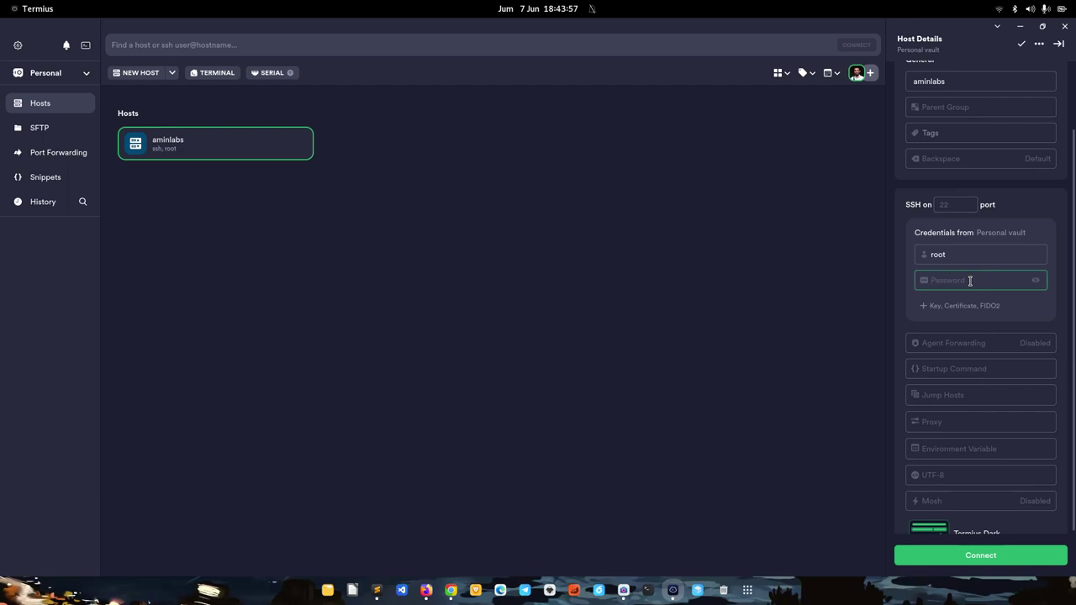
pyautogui.write('••••••••••••')
pyautogui.scroll(-2, 991, 290)
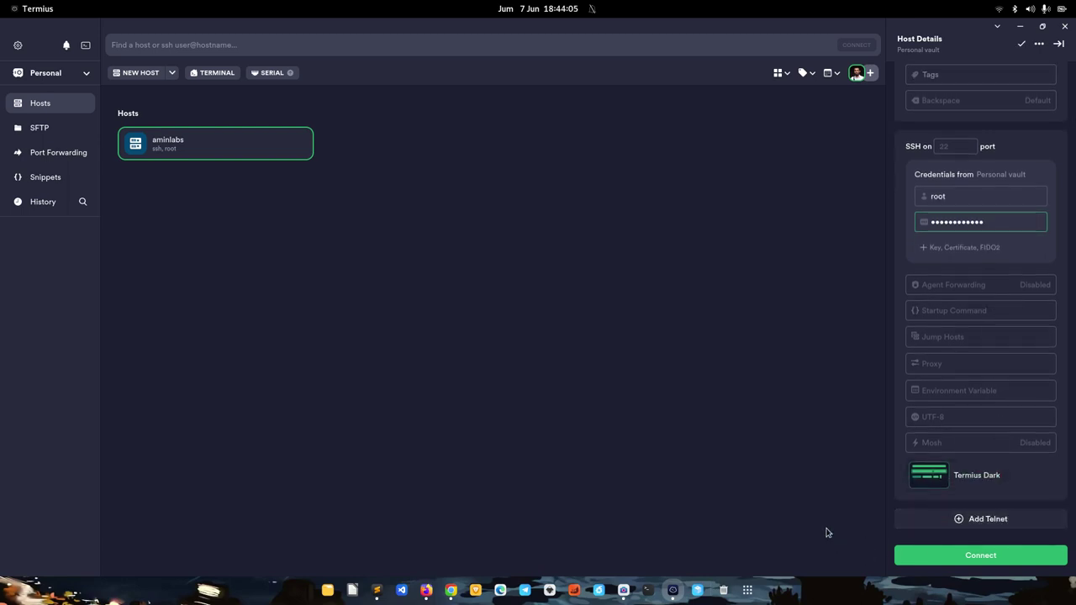
pyautogui.click(934, 556)
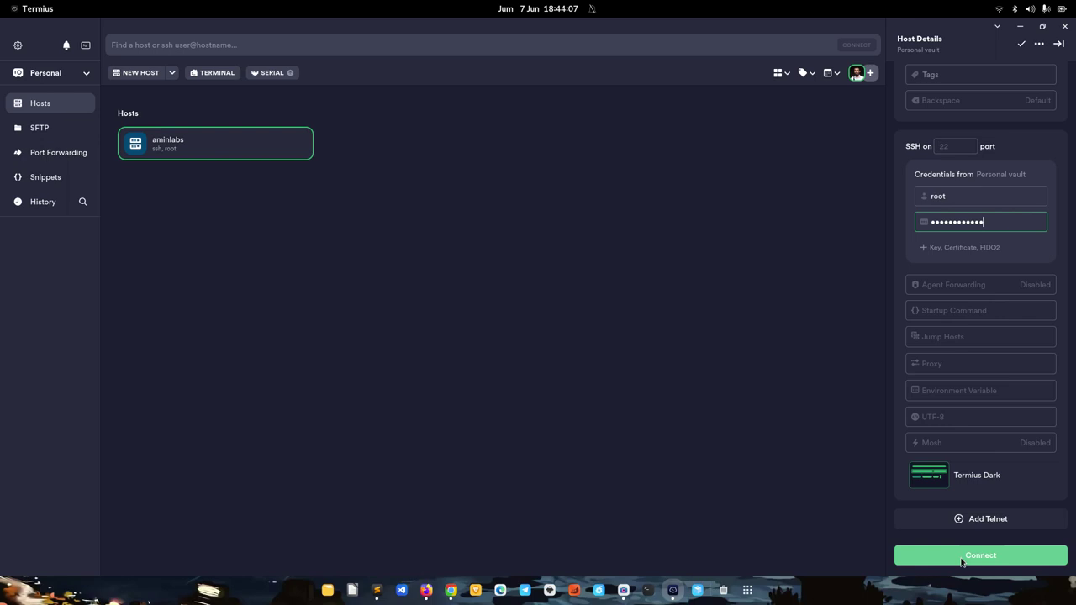
# Connect to aminlabs and add its host key fingerprint to known hosts
pyautogui.click(961, 559)
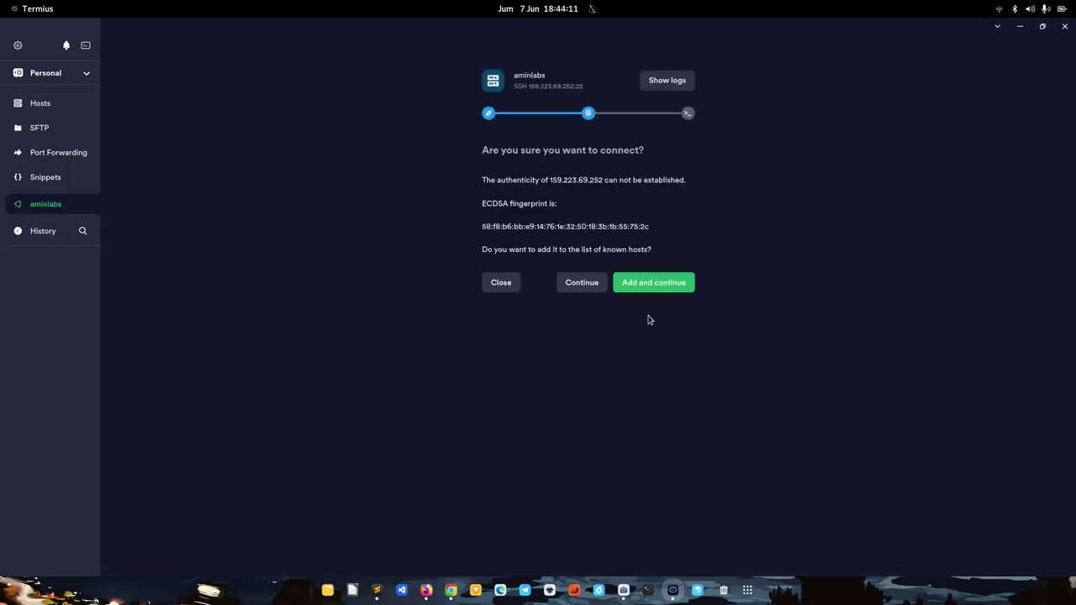
pyautogui.click(641, 290)
pyautogui.click(645, 285)
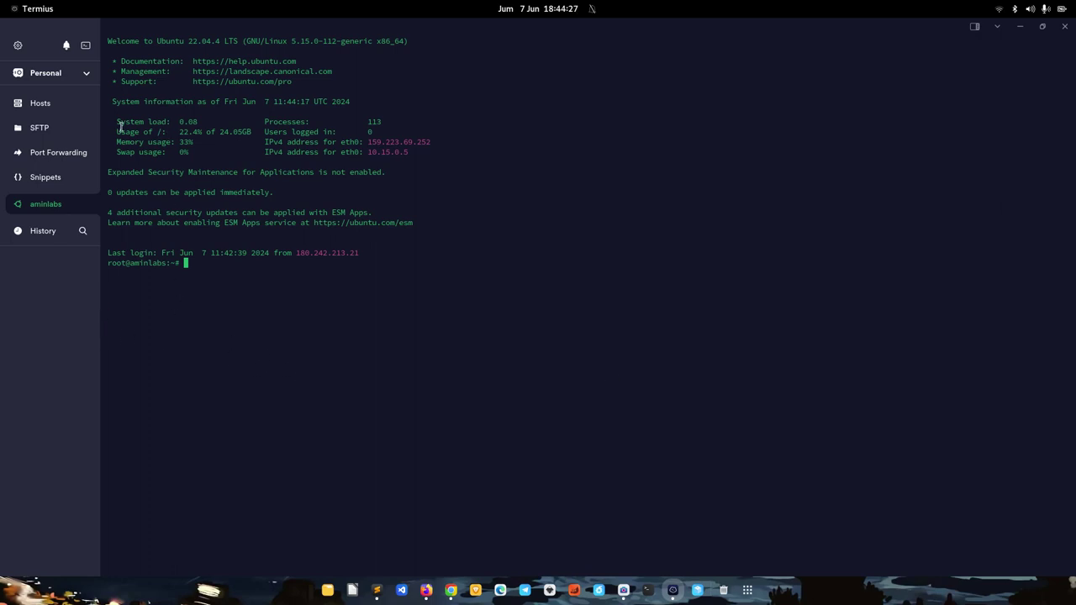
# Return to the aminlabs terminal session and log out with exit
pyautogui.click(37, 104)
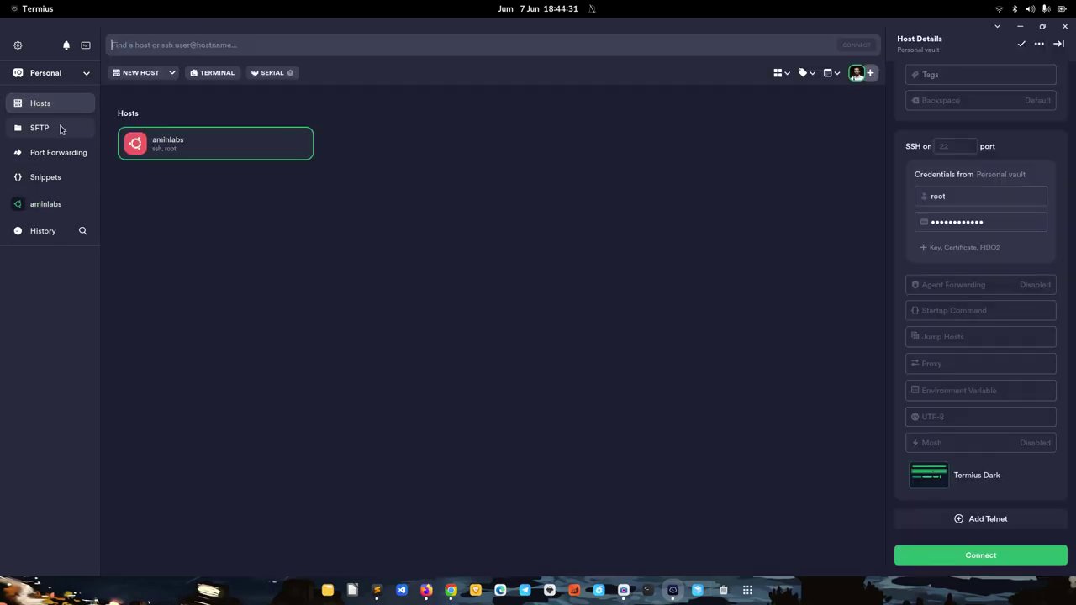
pyautogui.click(44, 208)
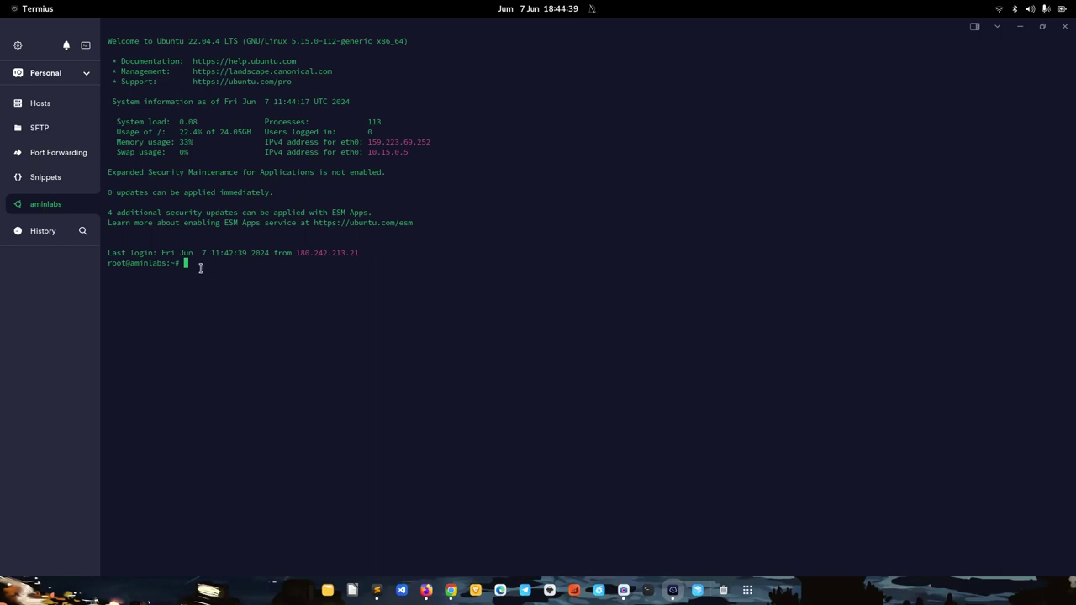
pyautogui.write('exit')
pyautogui.press('Return')
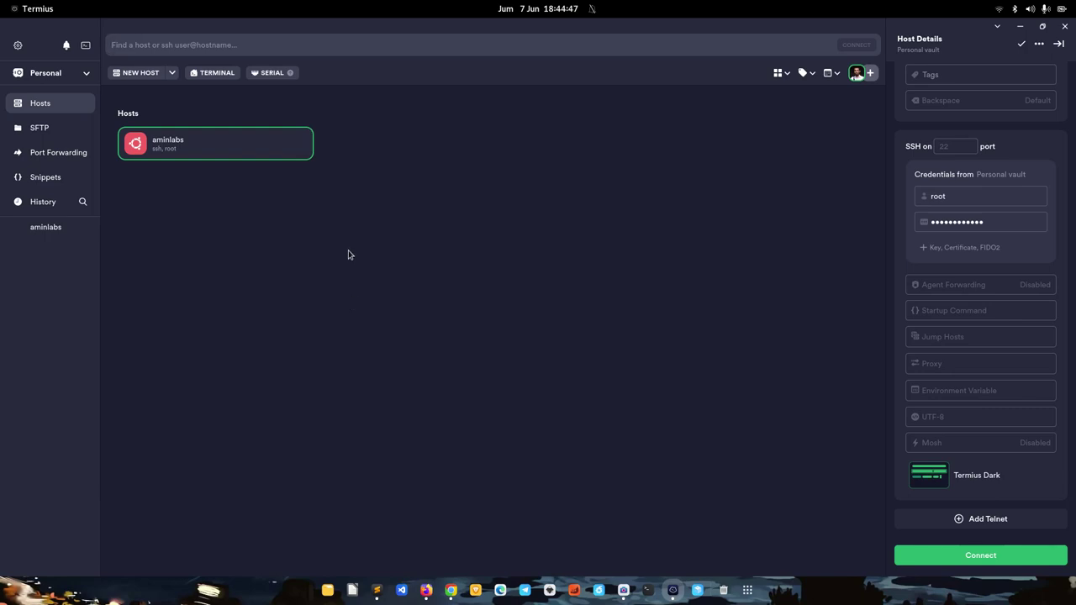
# Look at adding a Key credential, then close the aminlabs host details
pyautogui.click(924, 249)
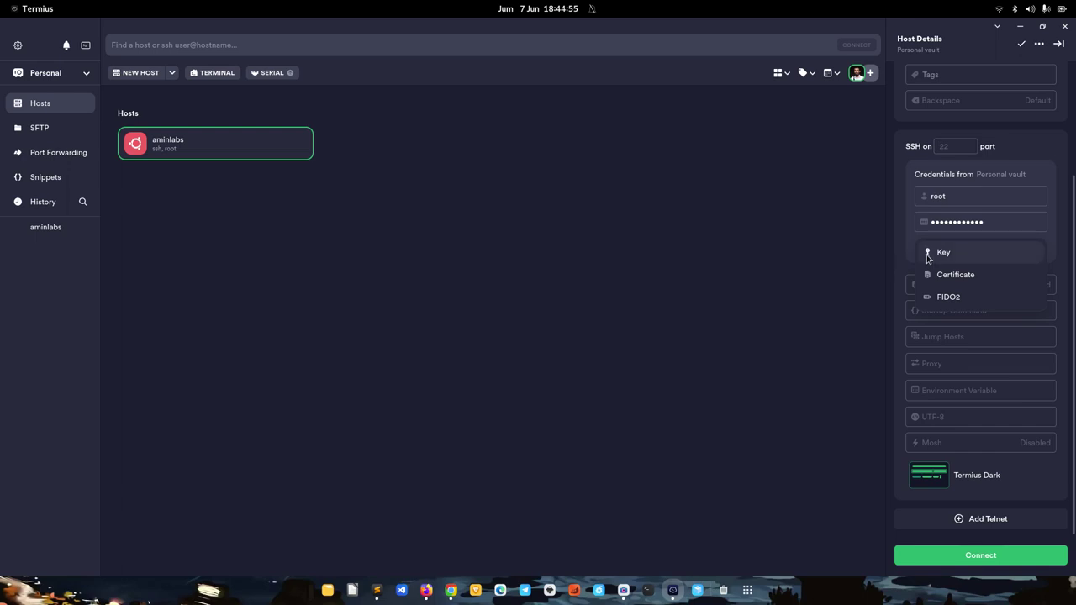
pyautogui.click(926, 251)
pyautogui.click(941, 250)
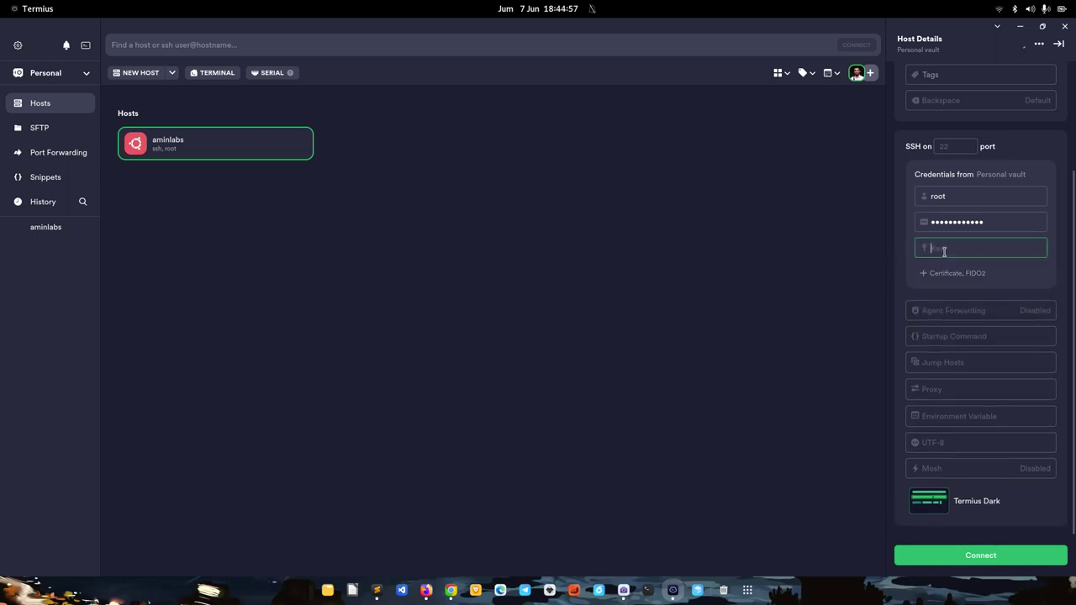
pyautogui.click(776, 287)
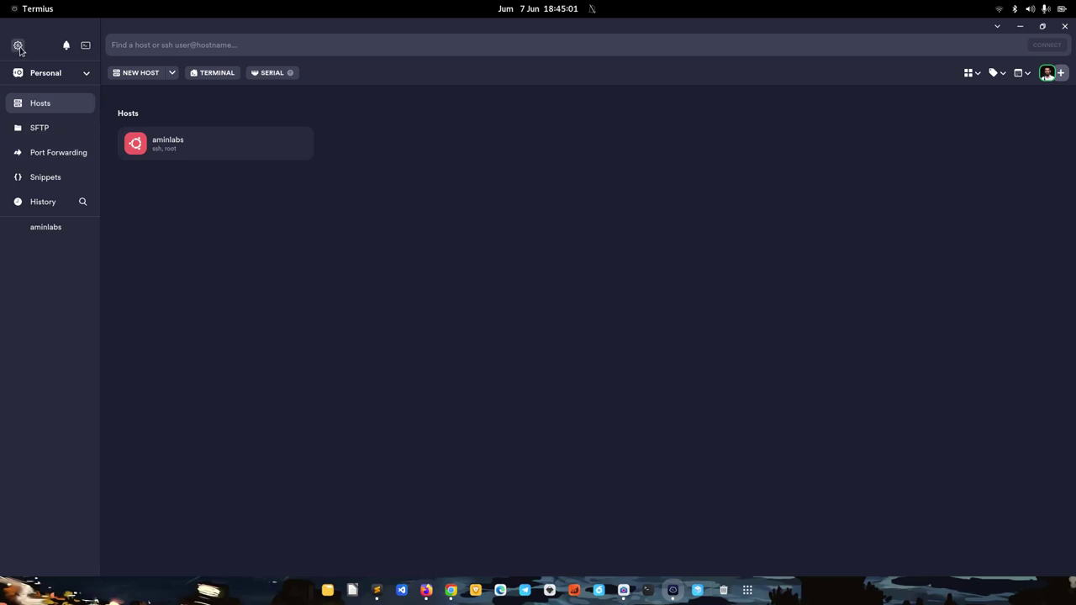
# Glance at the host-creation options, then go to the Termius settings
pyautogui.click(172, 73)
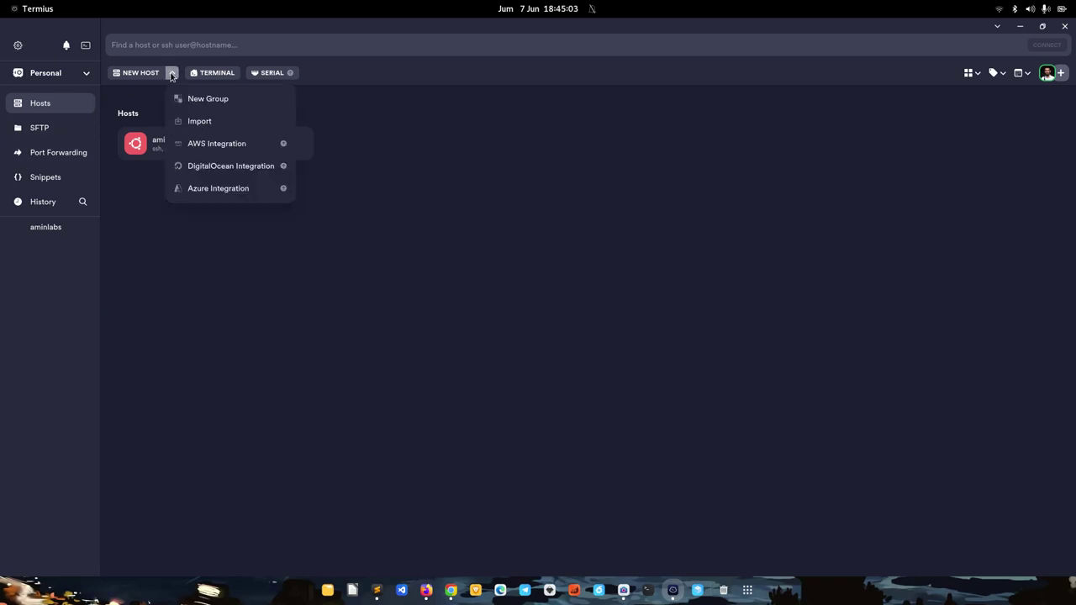
pyautogui.click(171, 74)
pyautogui.click(18, 45)
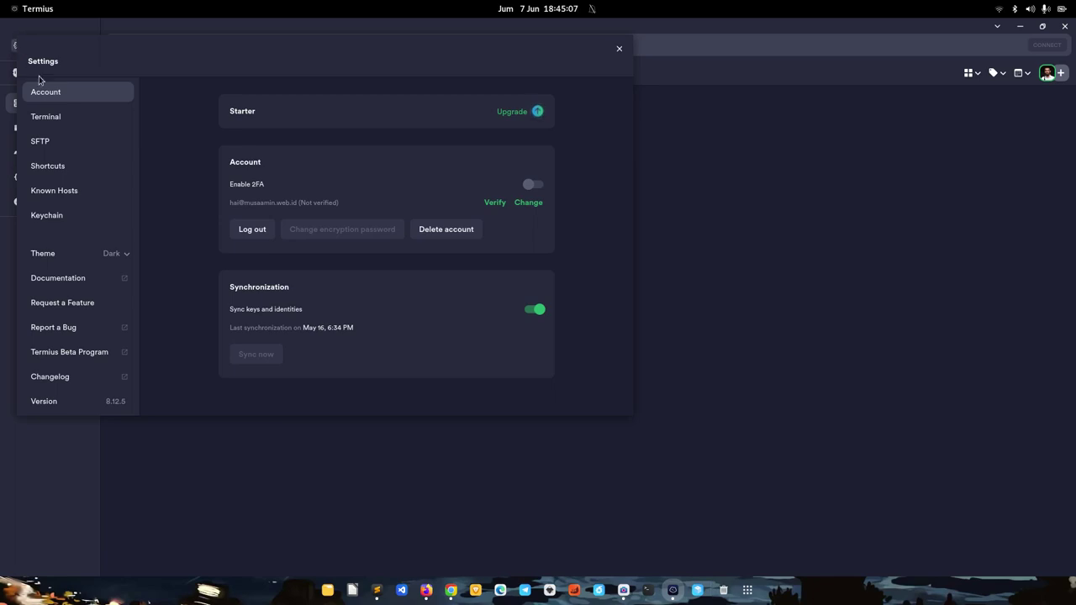
# Generate an ED25519 key labelled 'aminlabs' in the Keychain and review its details
pyautogui.click(57, 216)
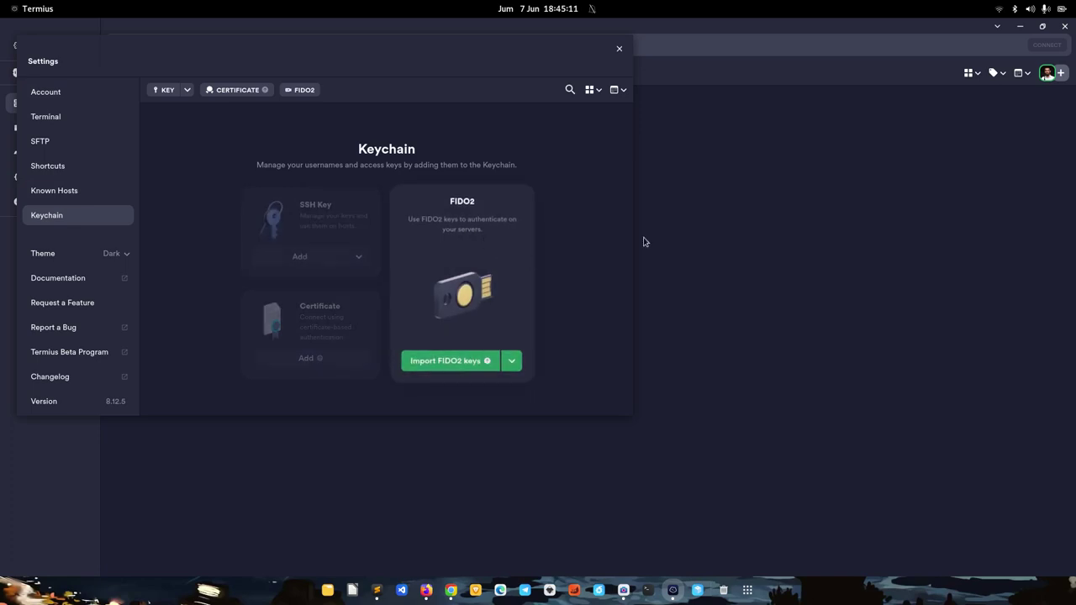
pyautogui.click(361, 264)
pyautogui.click(369, 289)
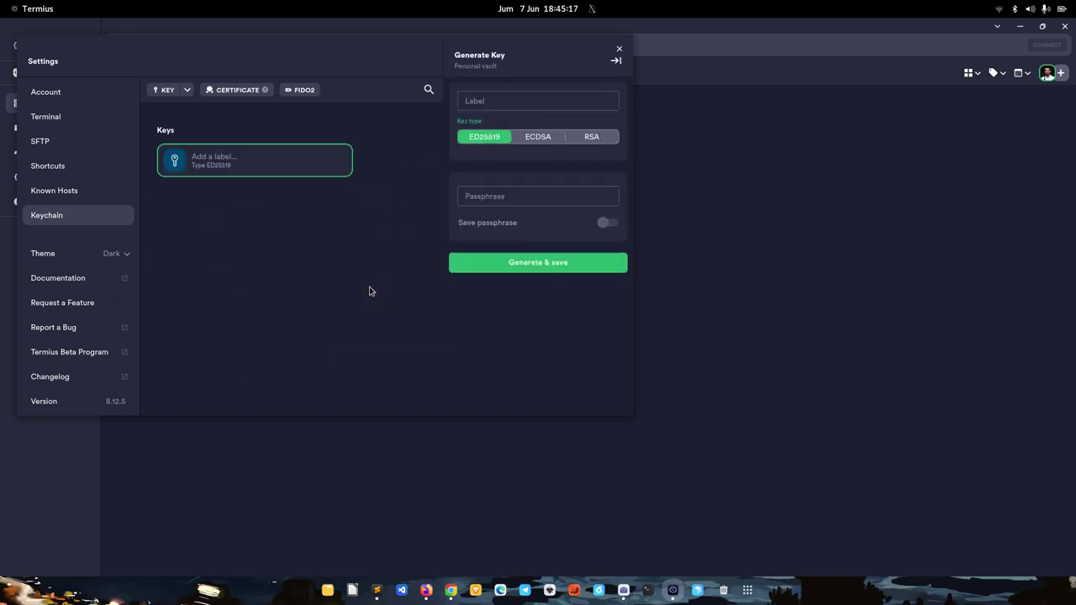
pyautogui.click(504, 98)
pyautogui.write('aminlabs')
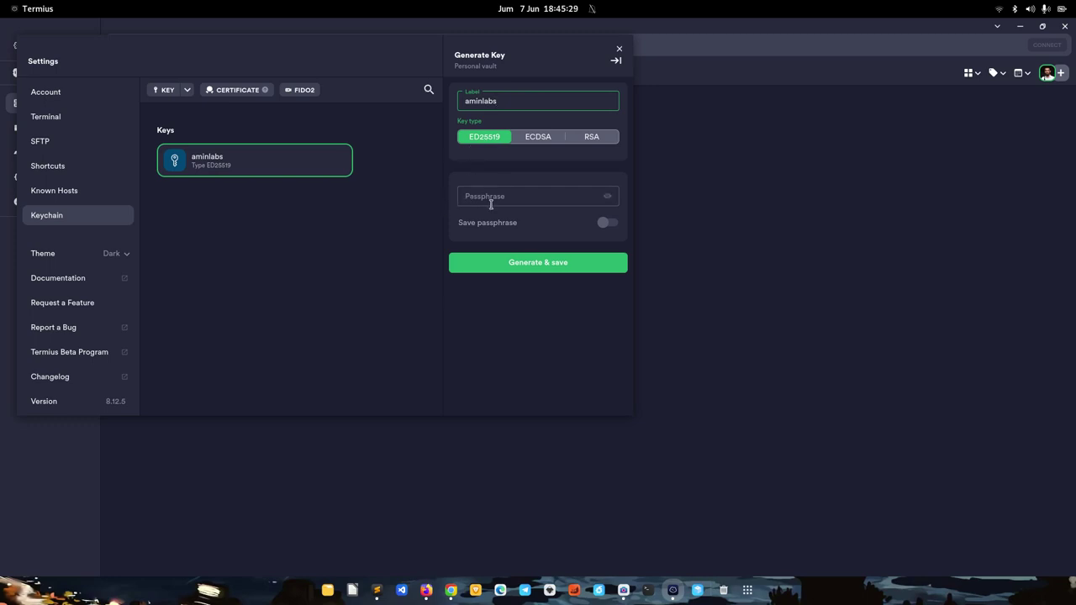
pyautogui.click(495, 296)
pyautogui.click(514, 265)
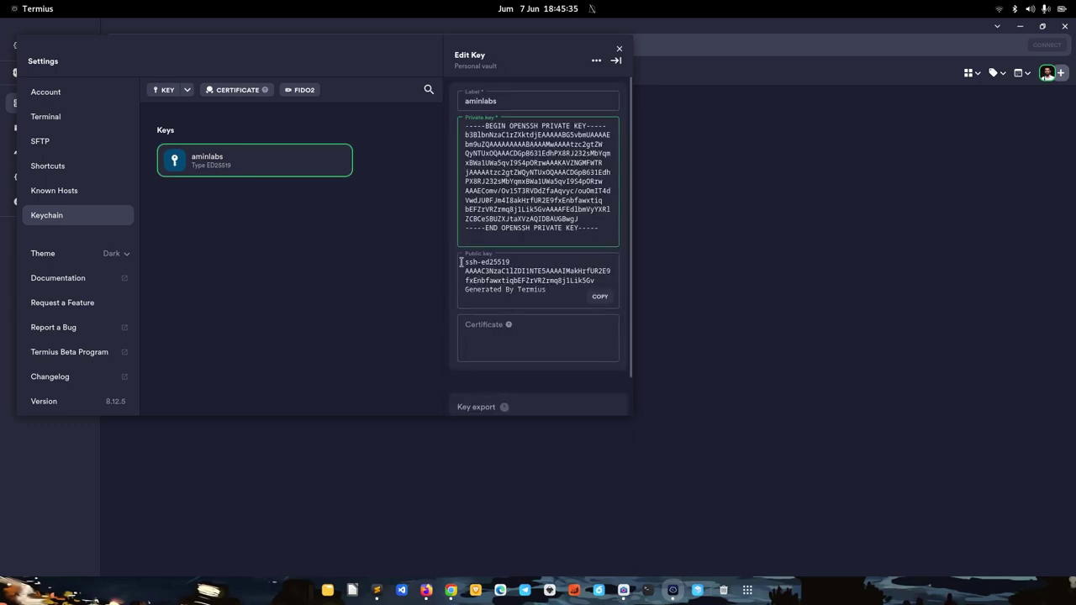
pyautogui.scroll(-1, 552, 260)
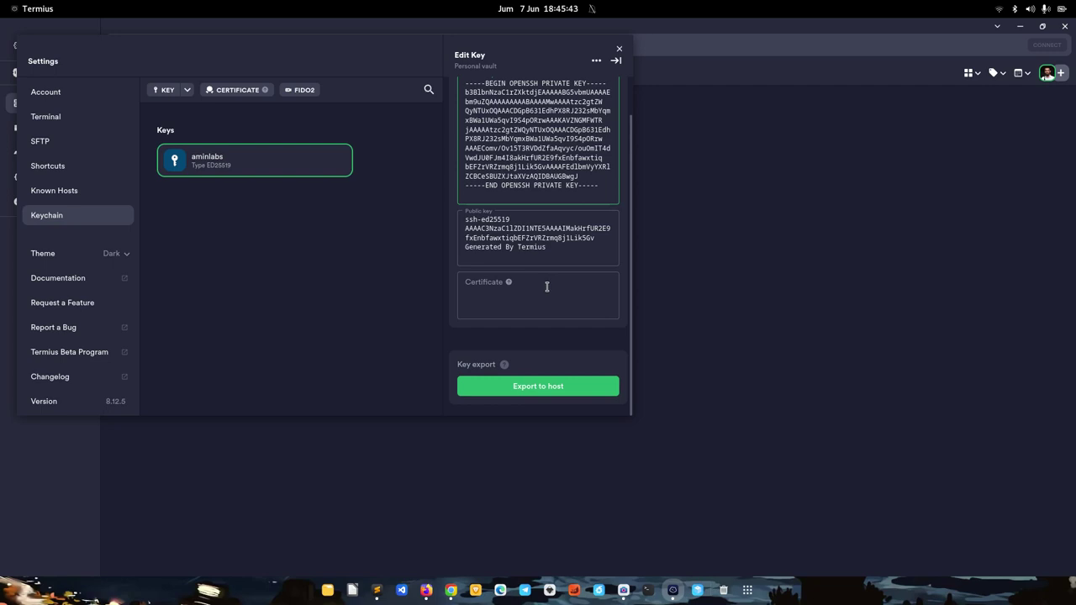
pyautogui.scroll(1, 533, 290)
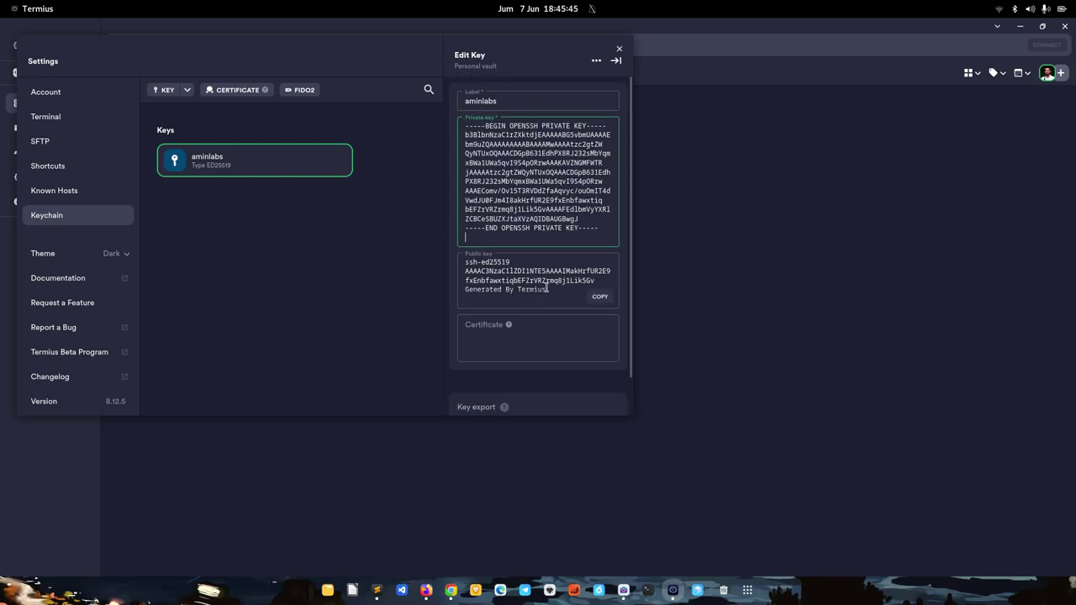
pyautogui.scroll(-1, 553, 267)
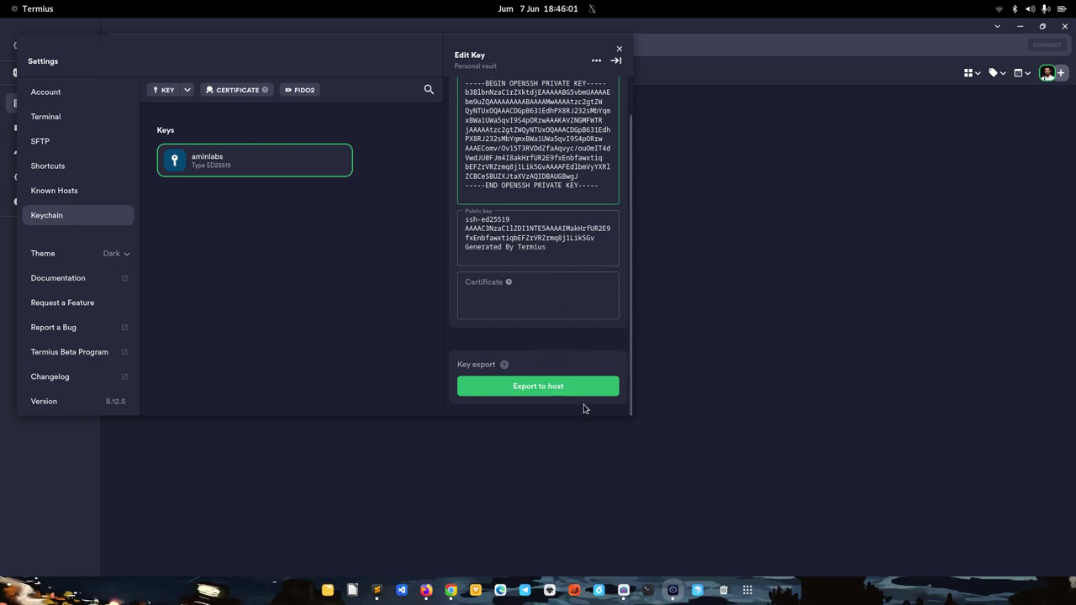
# Export the aminlabs key to host aminlabs's .ssh/authorized_keys and attach it
pyautogui.click(557, 388)
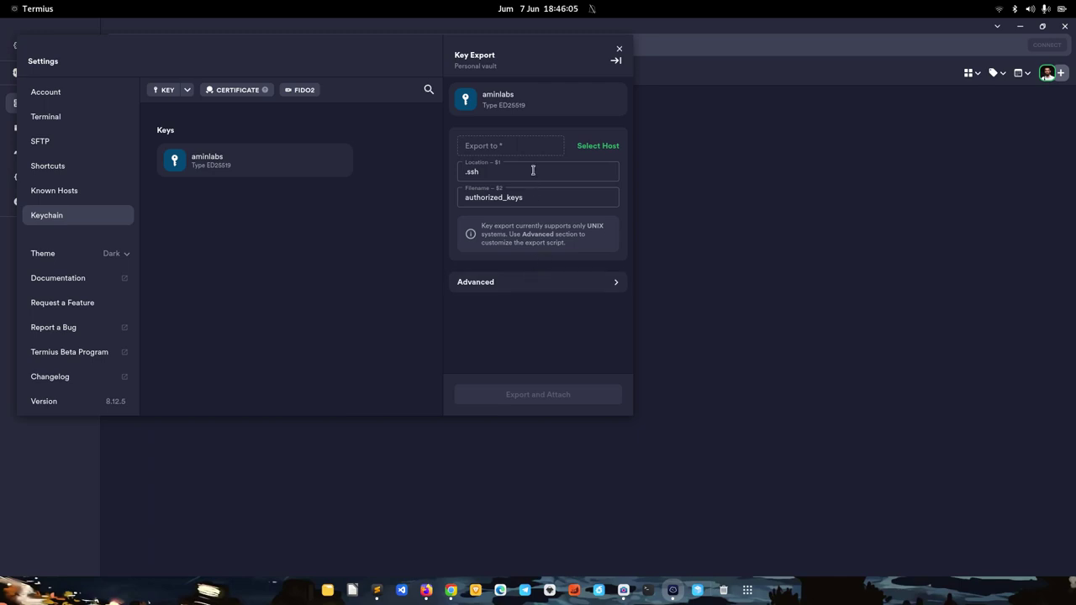
pyautogui.click(595, 146)
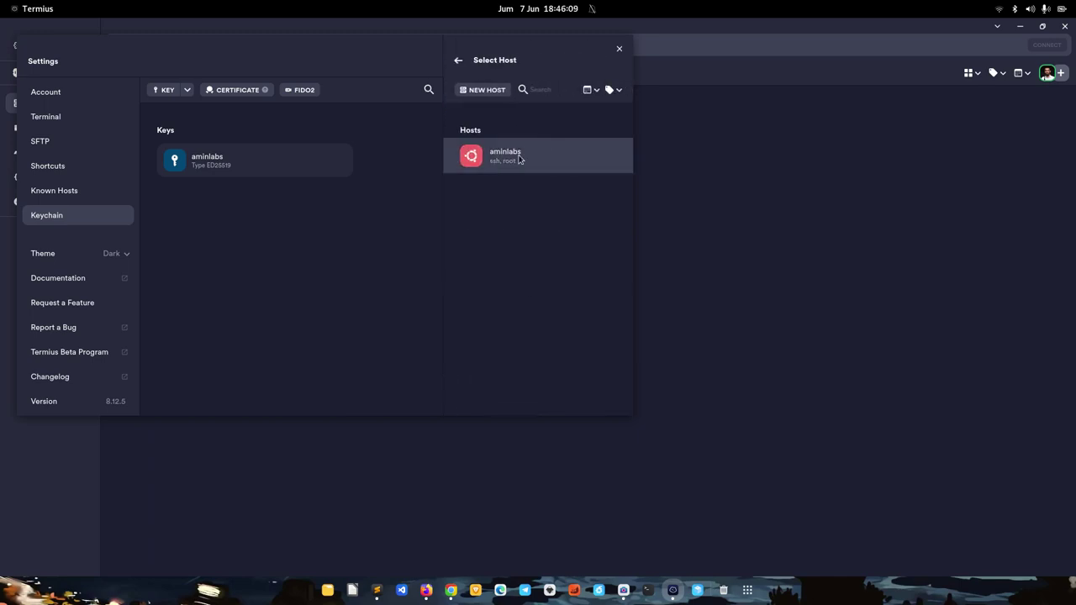
pyautogui.click(480, 168)
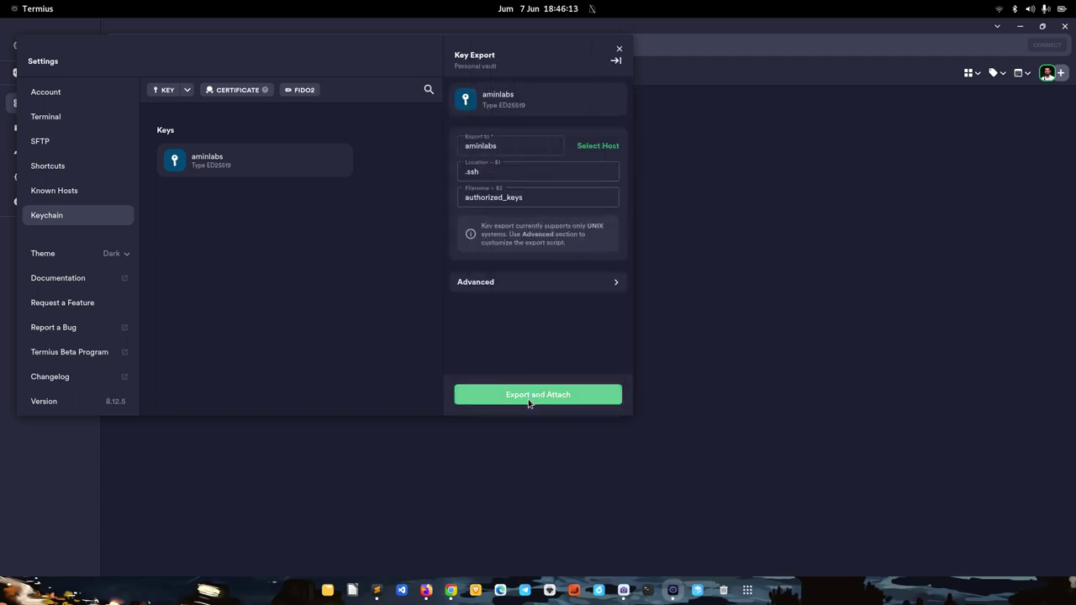
pyautogui.click(530, 395)
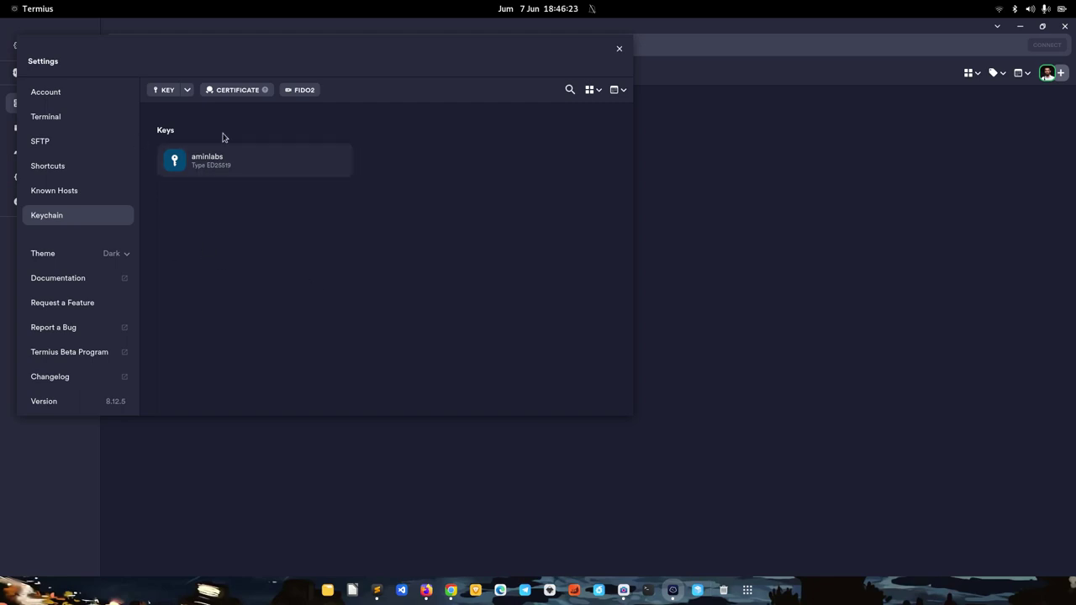
# Delete the saved password from the aminlabs host's details
pyautogui.click(618, 52)
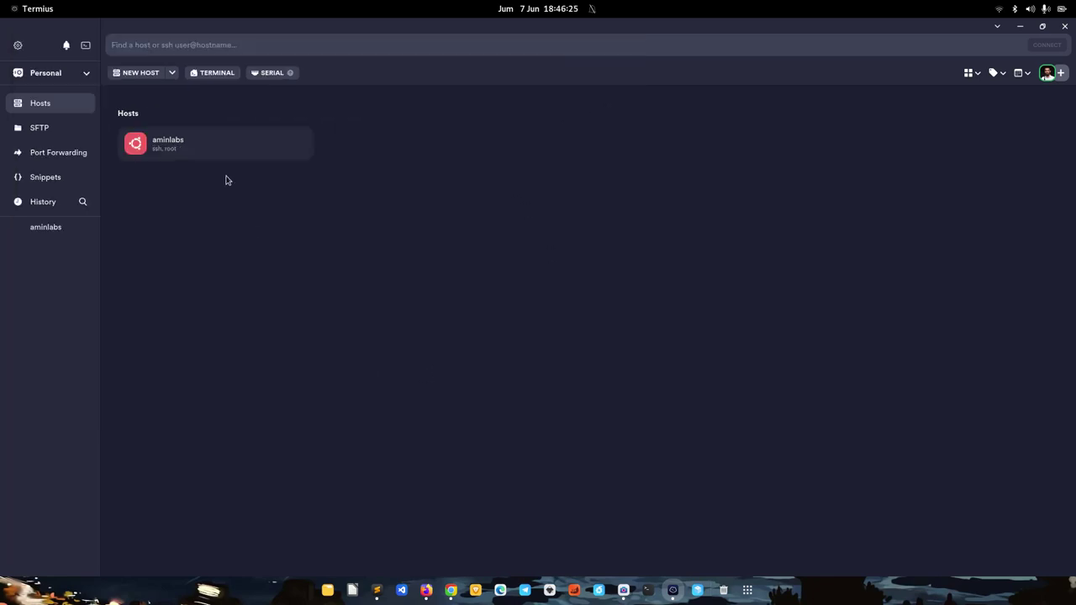
pyautogui.click(297, 144)
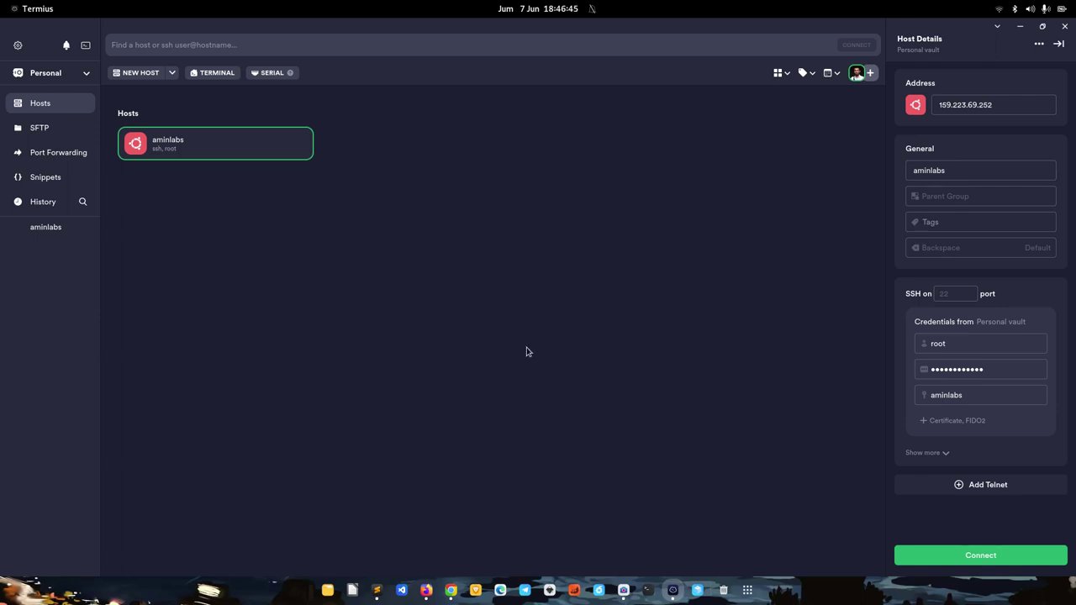
pyautogui.doubleClick(1002, 370)
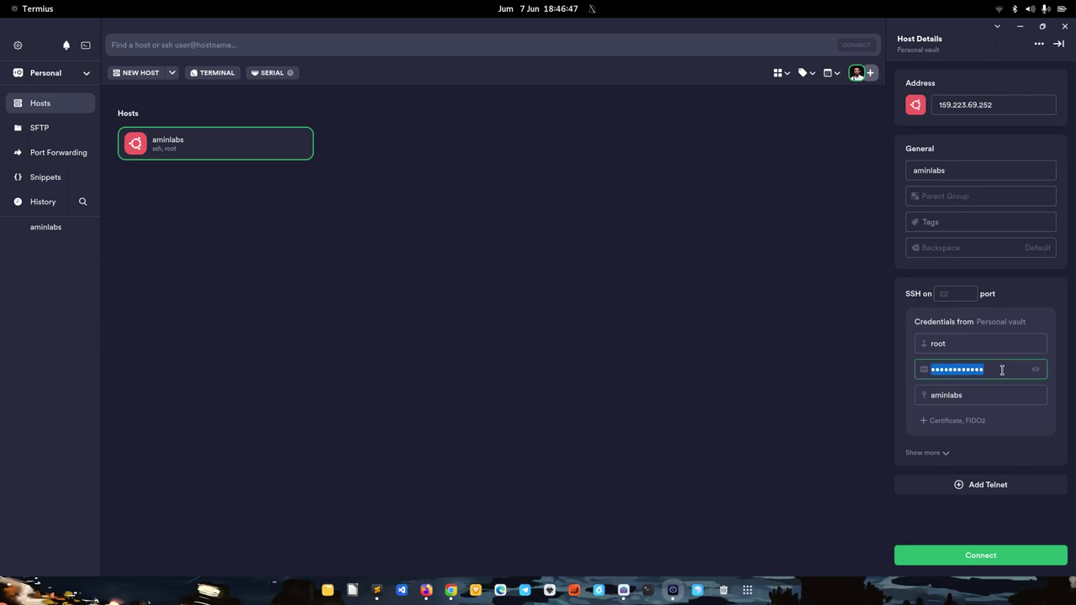
pyautogui.press('BackSpace')
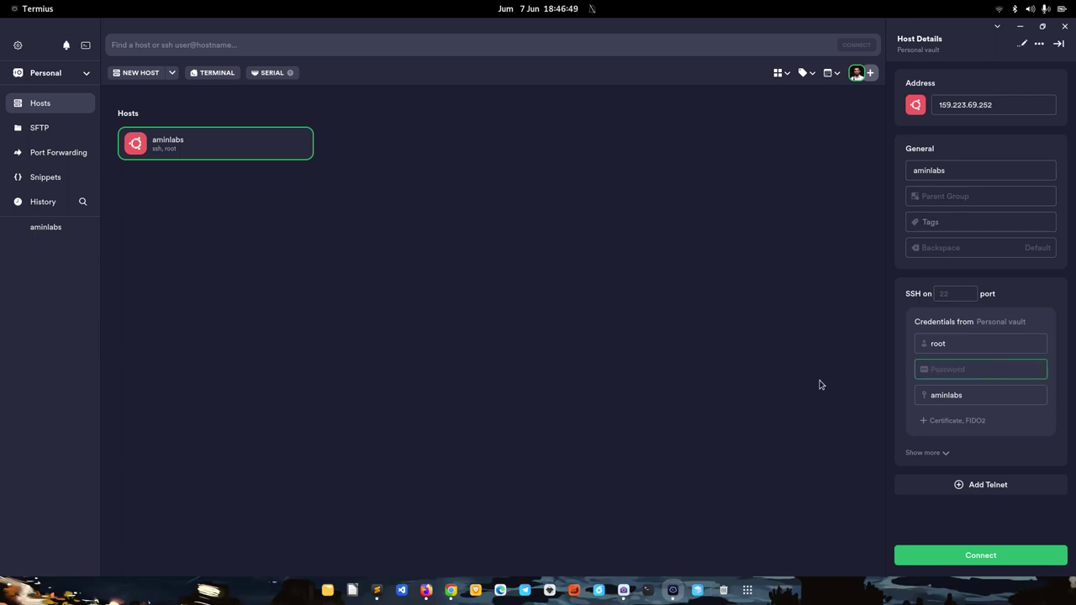
pyautogui.click(799, 298)
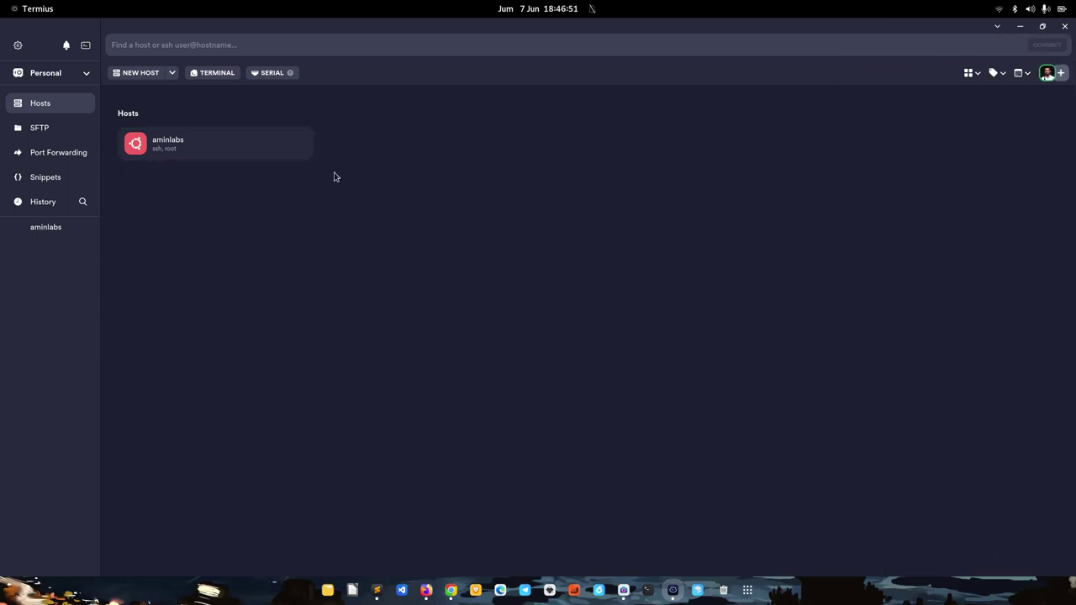
# Reconnect to aminlabs as root using only the ED25519 key
pyautogui.click(296, 144)
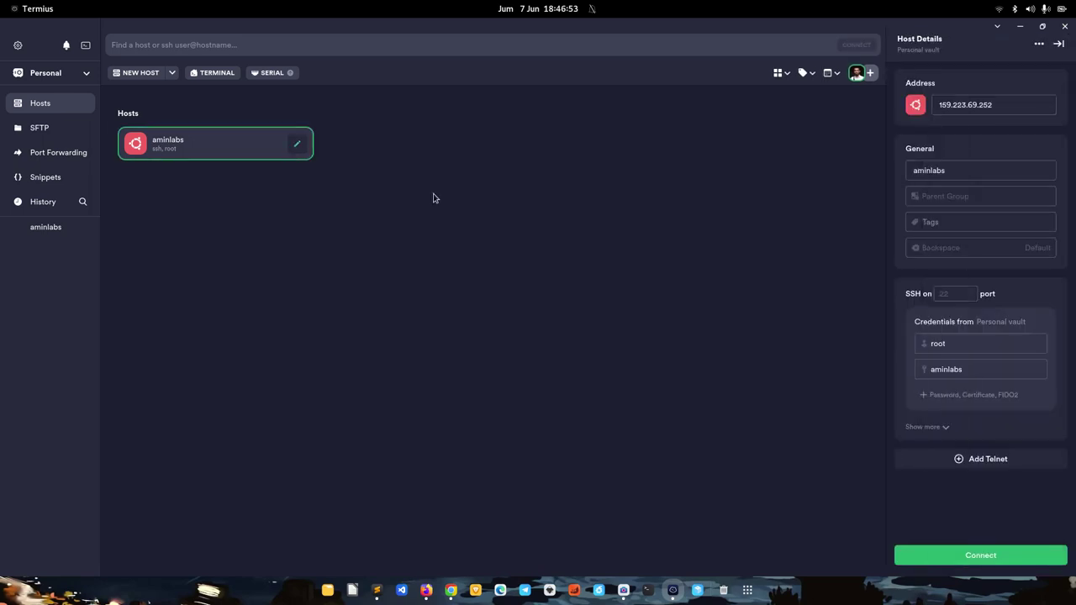
pyautogui.click(955, 553)
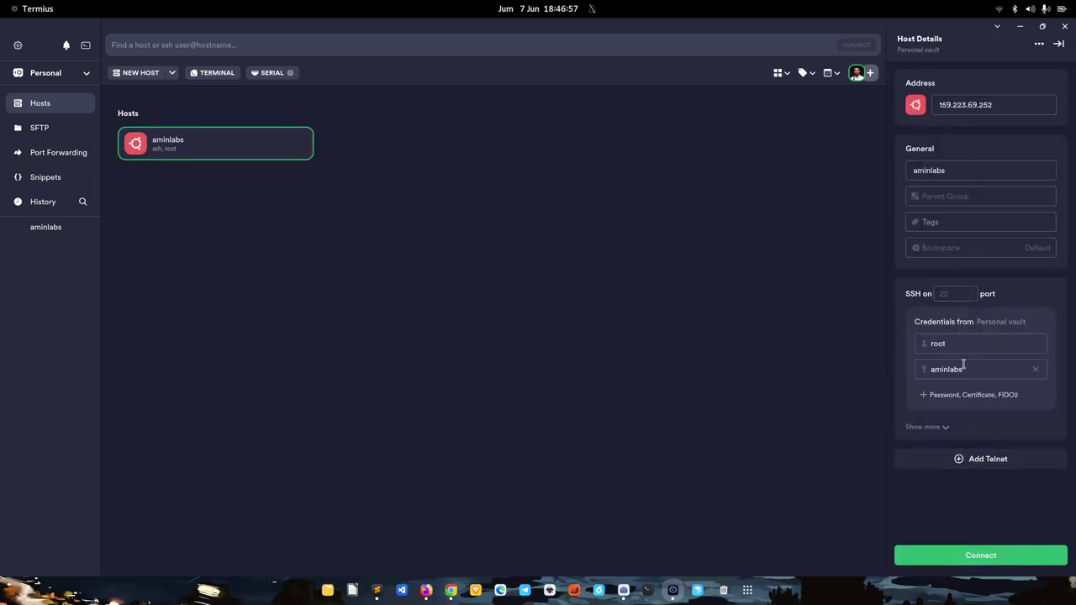
pyautogui.click(947, 559)
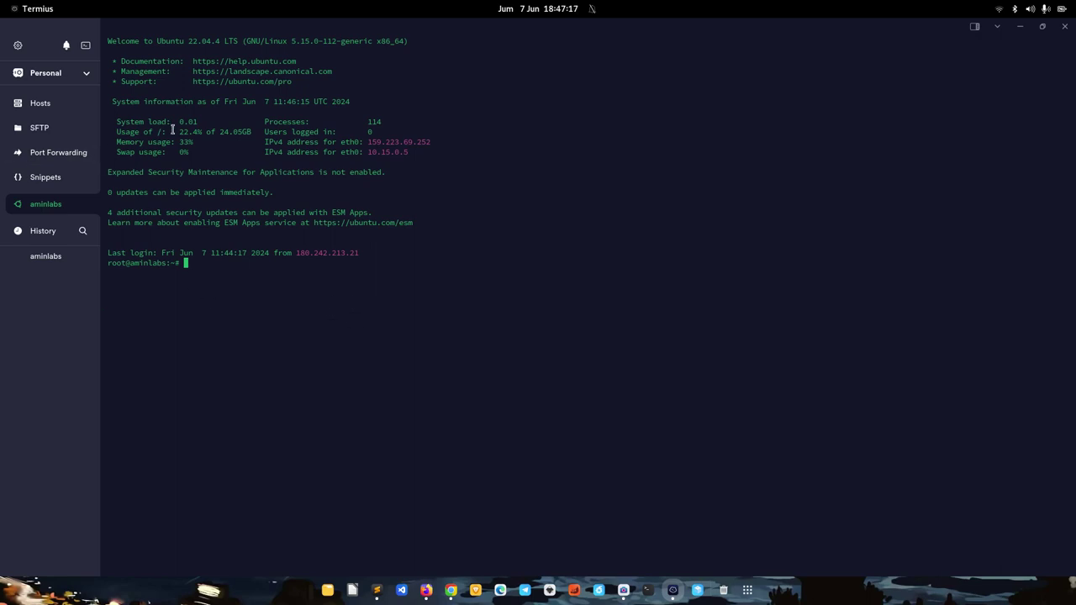
# Open SFTP with the local Labs folder beside aminlabs's /root directory
pyautogui.click(37, 131)
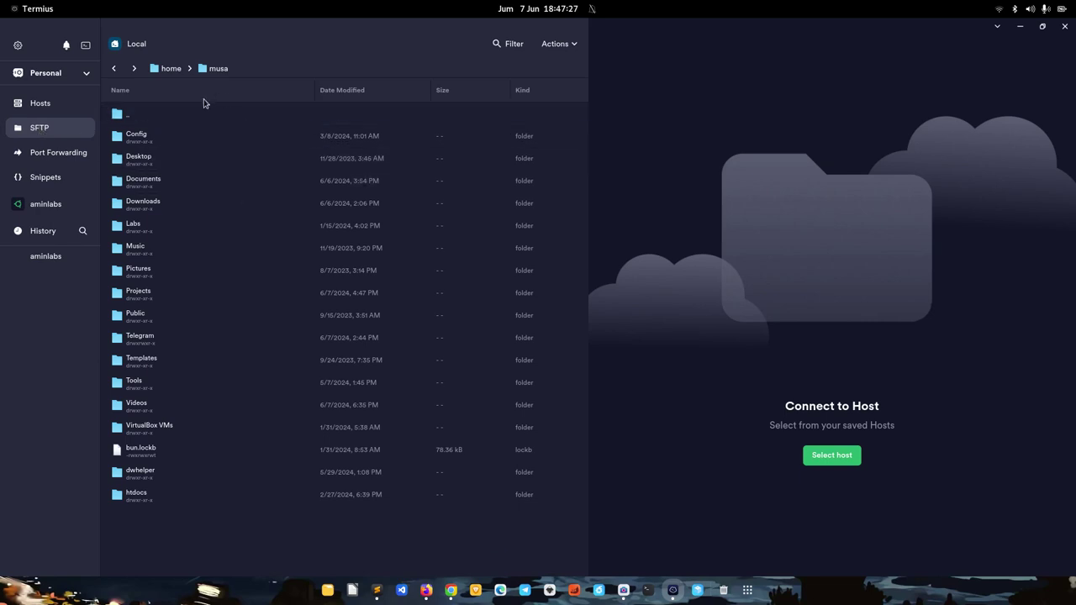
pyautogui.doubleClick(132, 227)
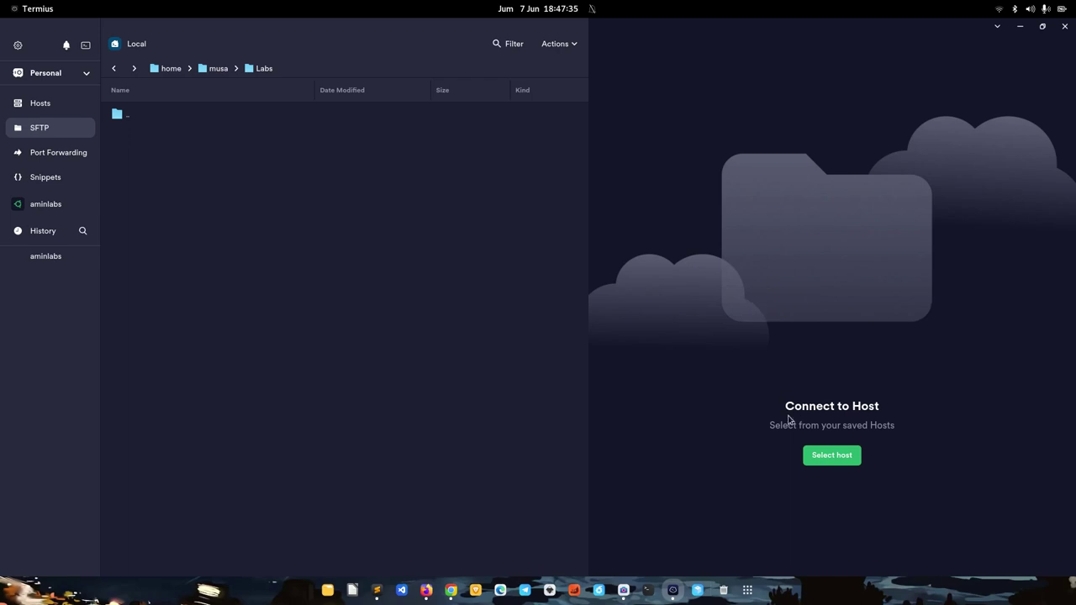
pyautogui.click(823, 459)
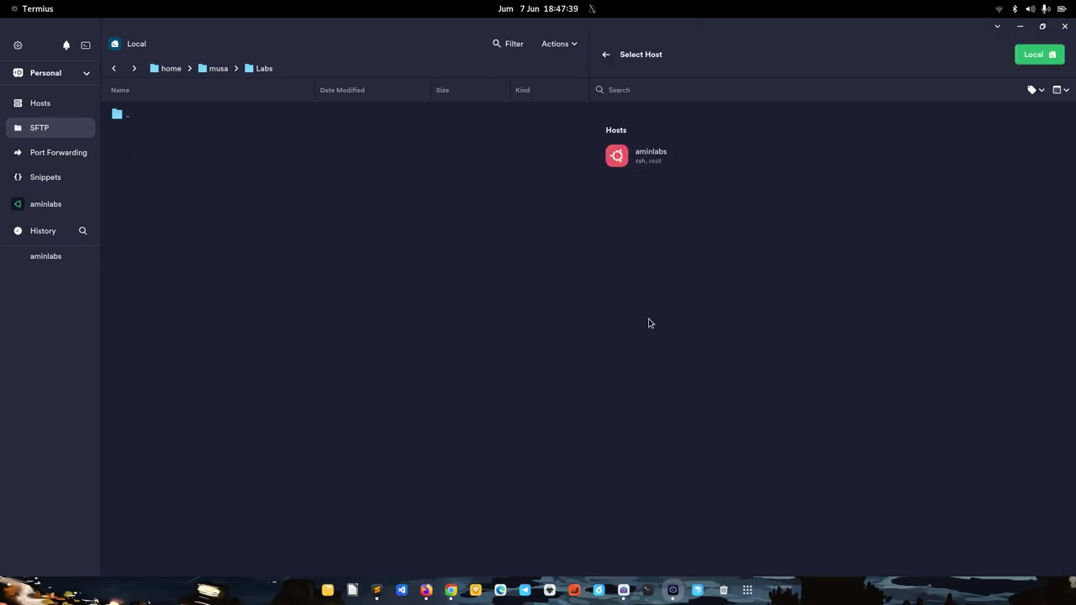
pyautogui.click(644, 165)
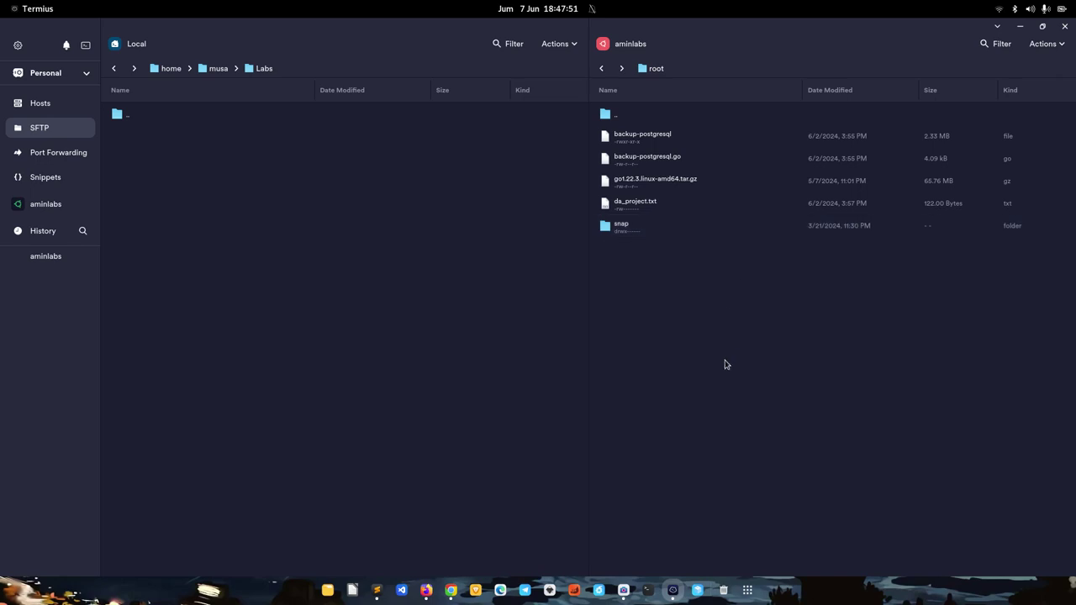
# Copy backup-postgresql and go1.22.3.linux-amd64.tar.gz from /root into local Labs
pyautogui.click(689, 69)
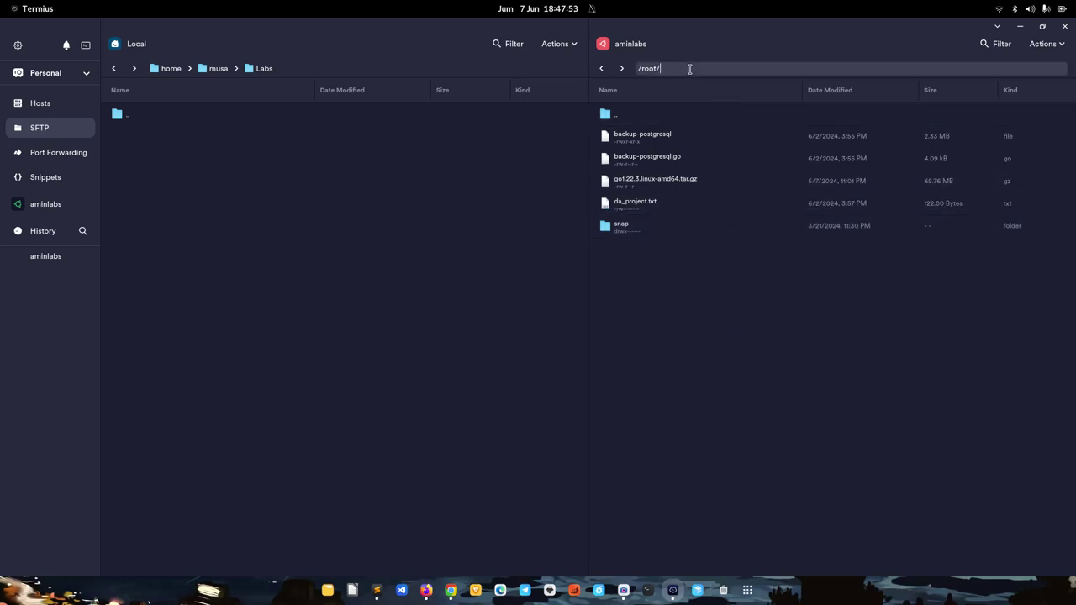
pyautogui.click(771, 353)
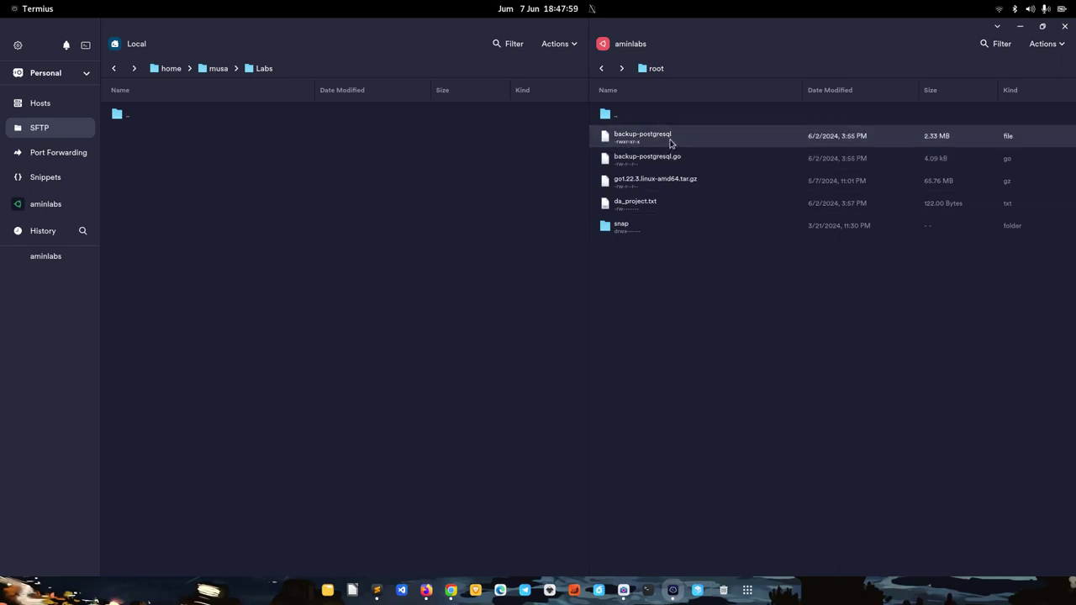
pyautogui.rightClick(671, 143)
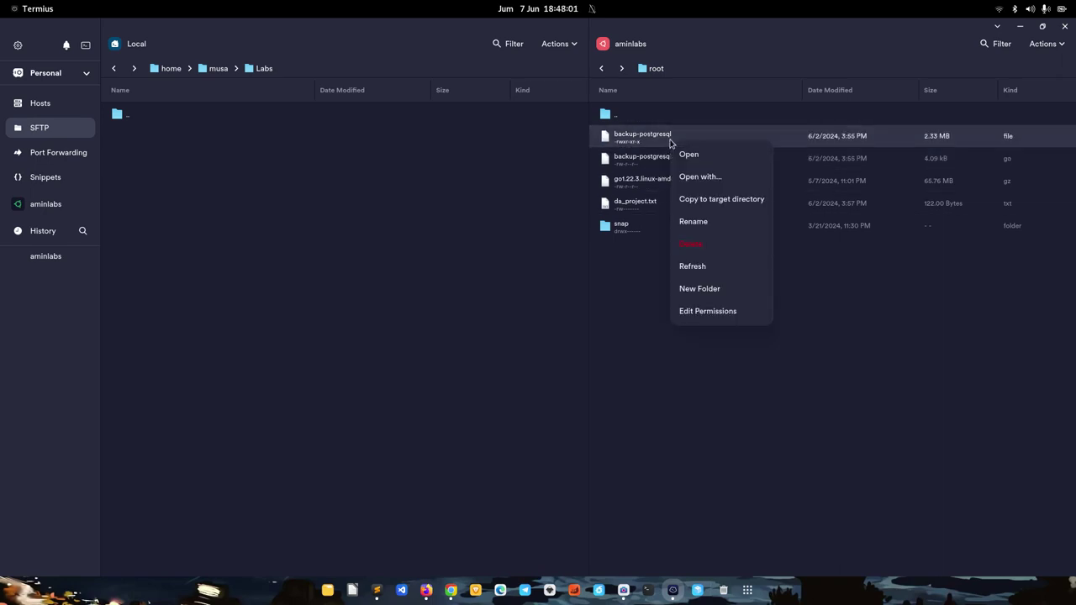
pyautogui.click(706, 201)
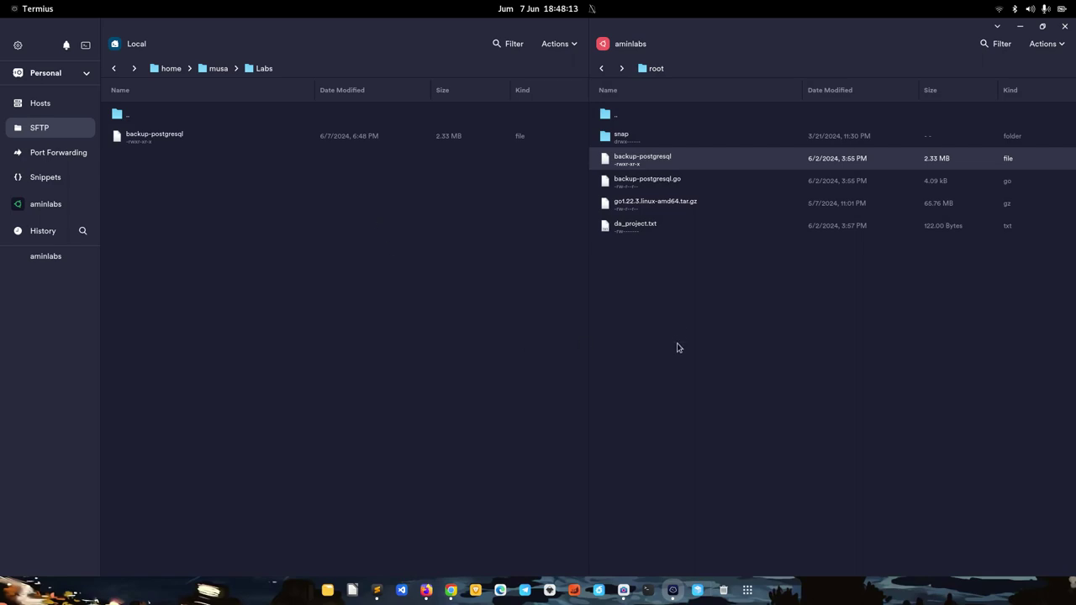
pyautogui.rightClick(678, 208)
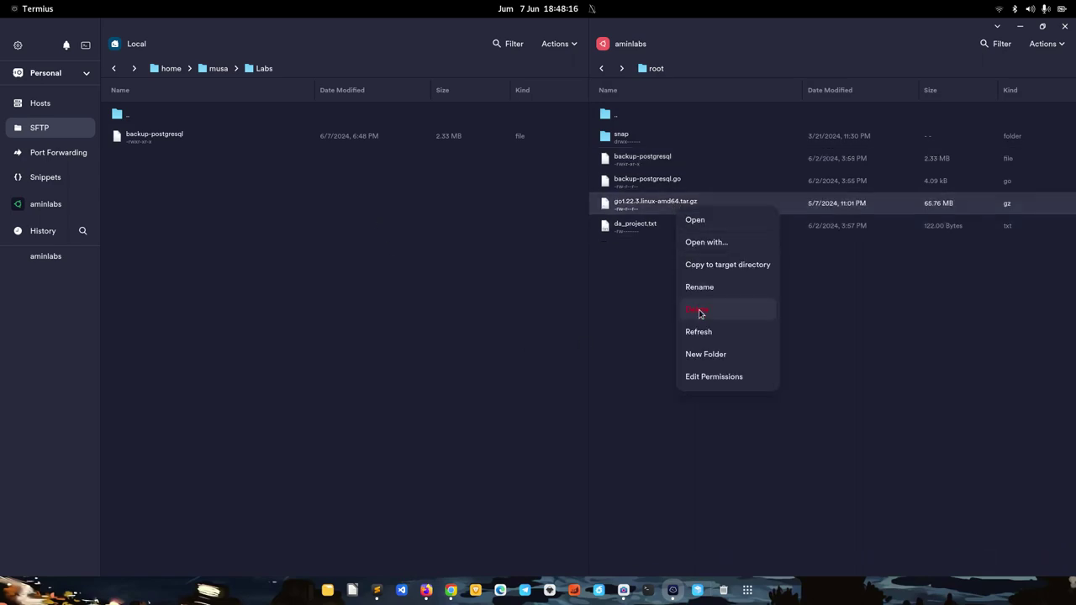
pyautogui.click(730, 268)
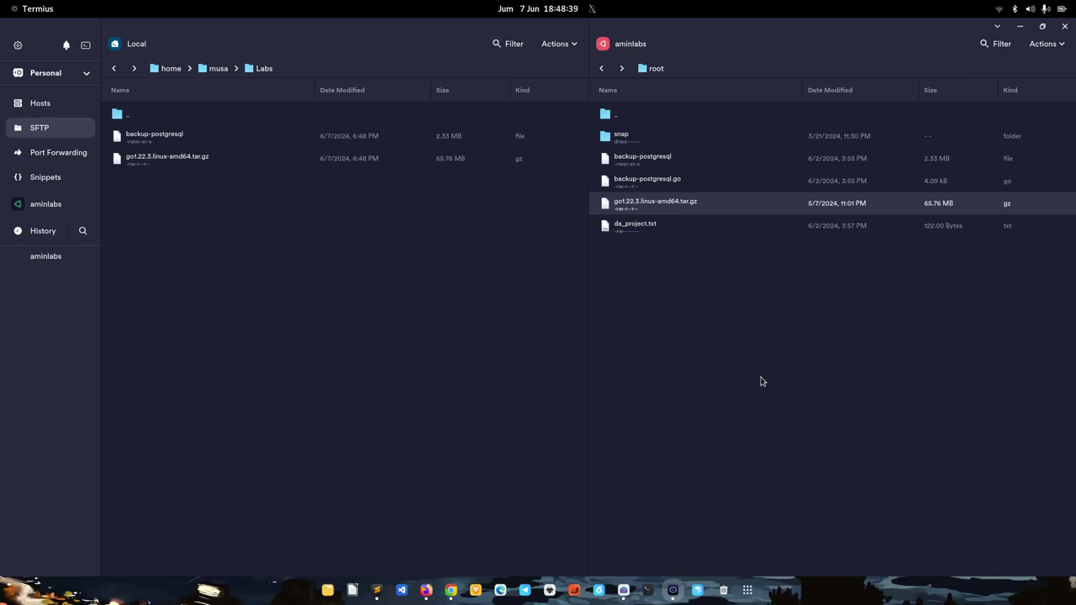
pyautogui.rightClick(196, 166)
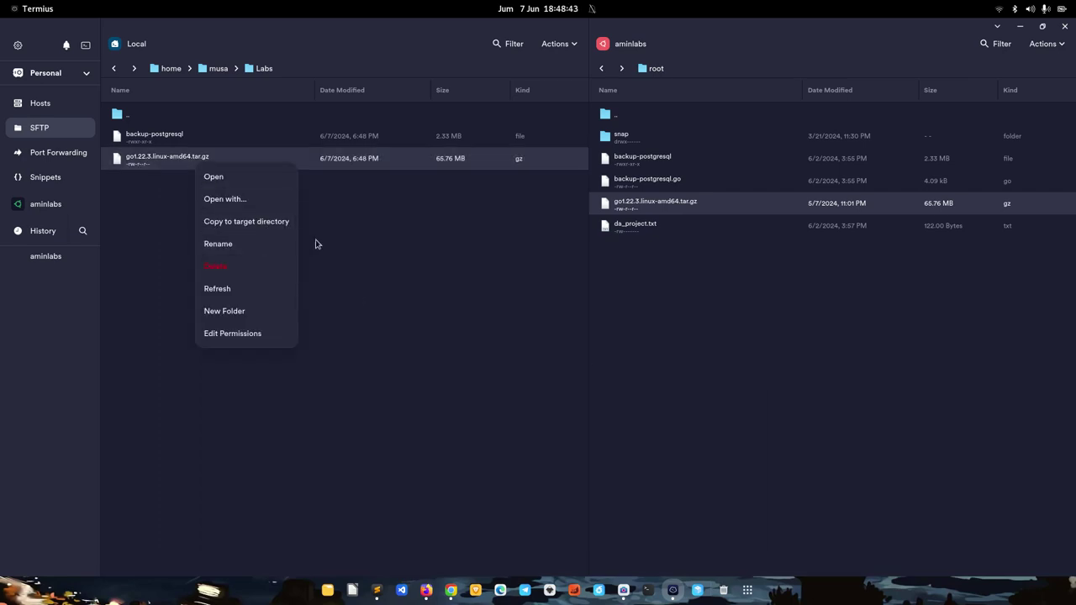
pyautogui.click(358, 259)
pyautogui.click(406, 353)
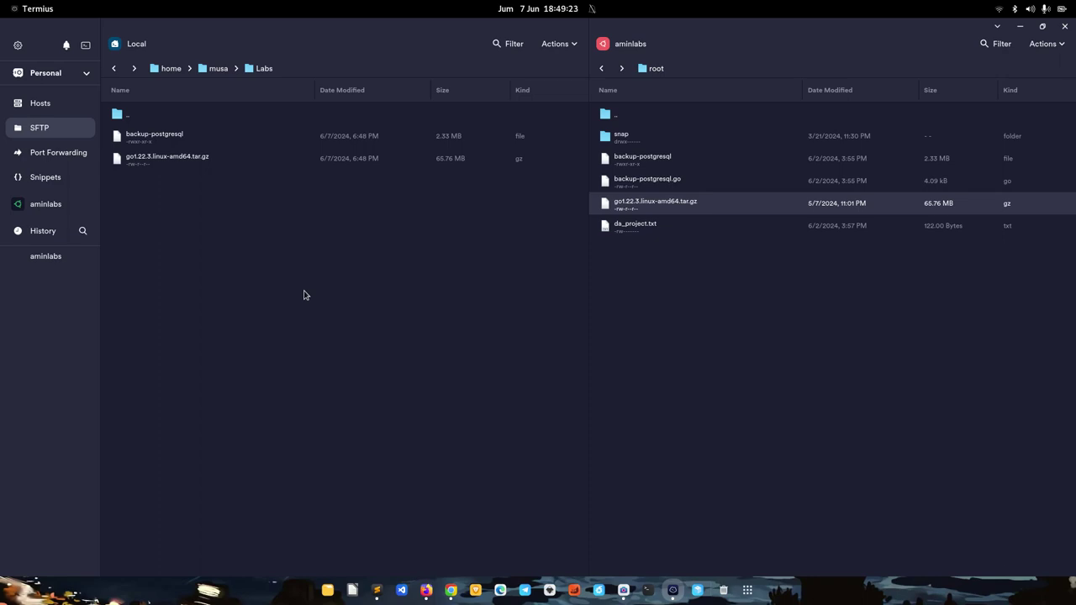
# Switch Chrome to the first 'Termius - SSH platform' tab showing the termius.com homepage
pyautogui.click(451, 591)
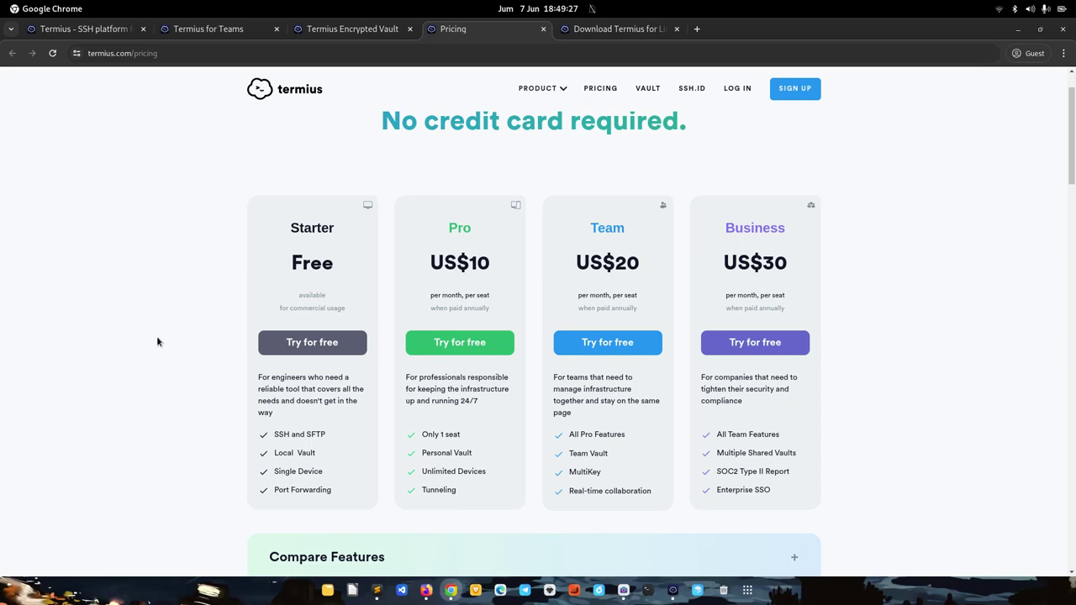
pyautogui.scroll(2, 156, 335)
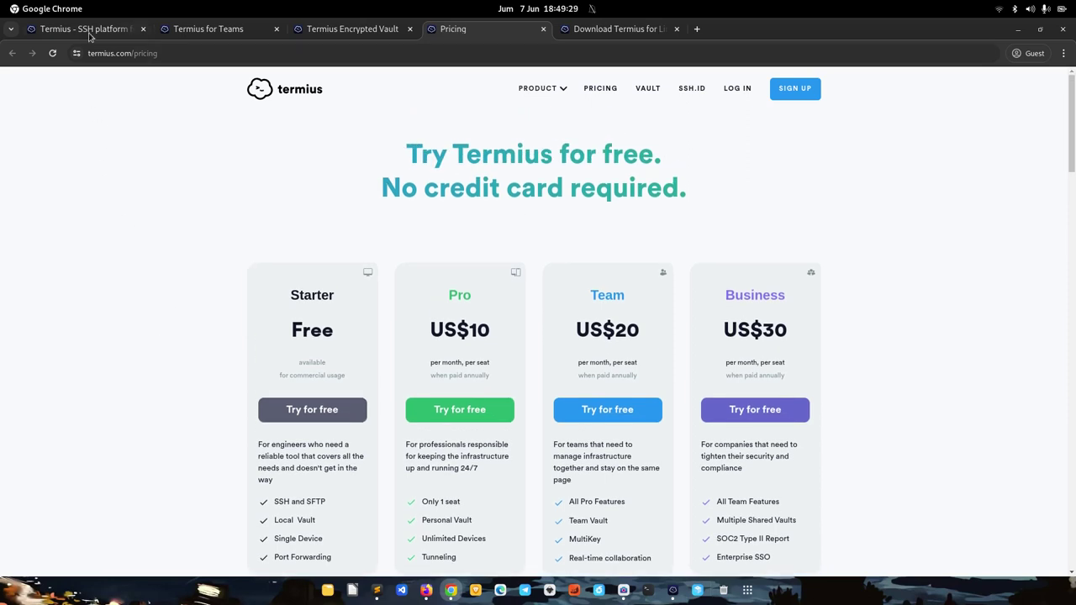
pyautogui.click(91, 33)
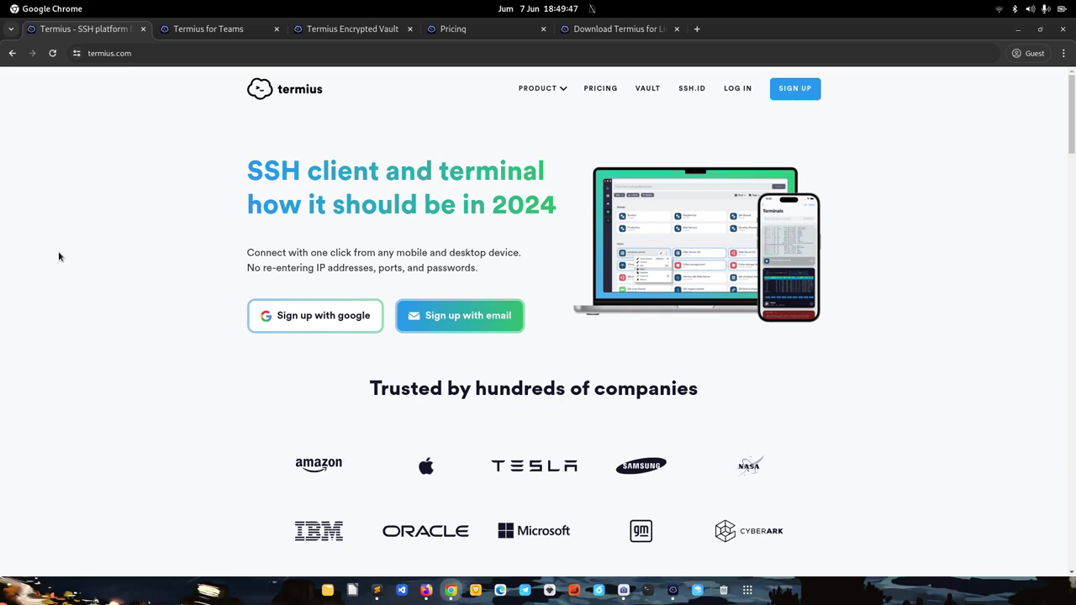
pyautogui.scroll(-3, 59, 256)
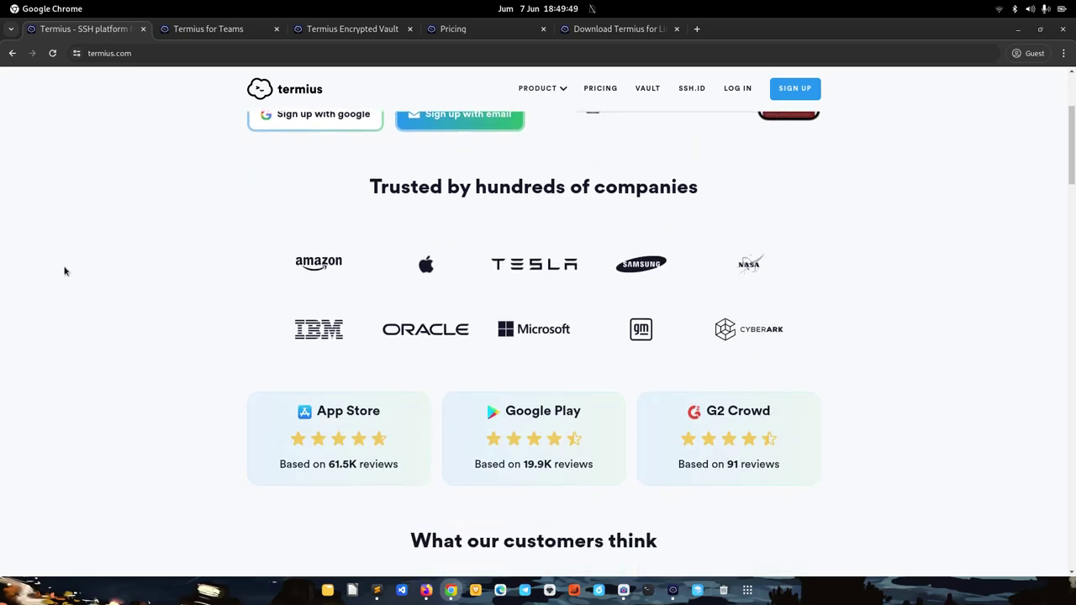
pyautogui.scroll(4, 65, 270)
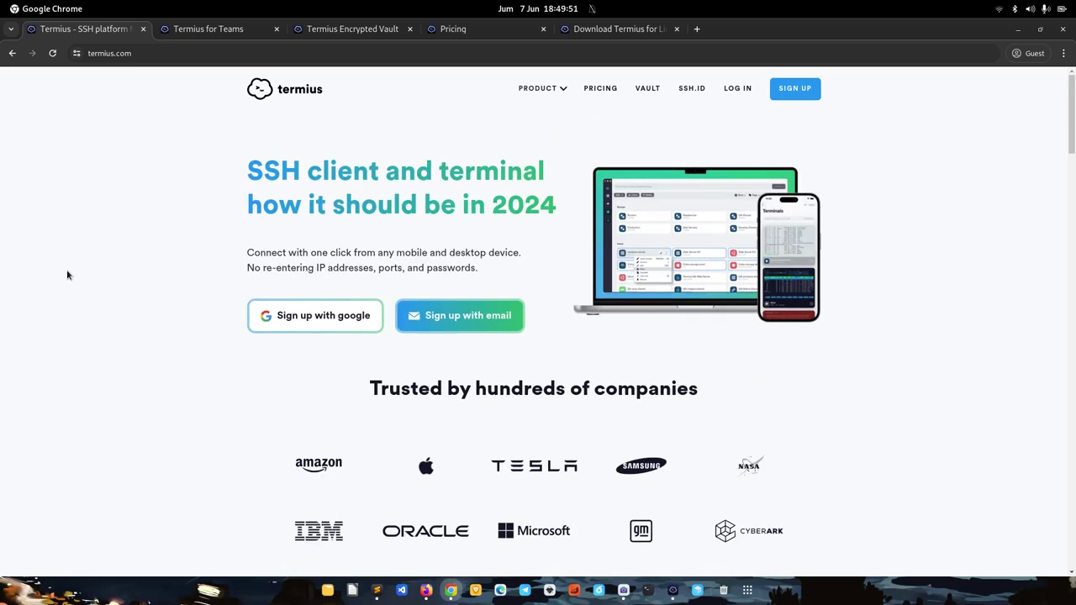